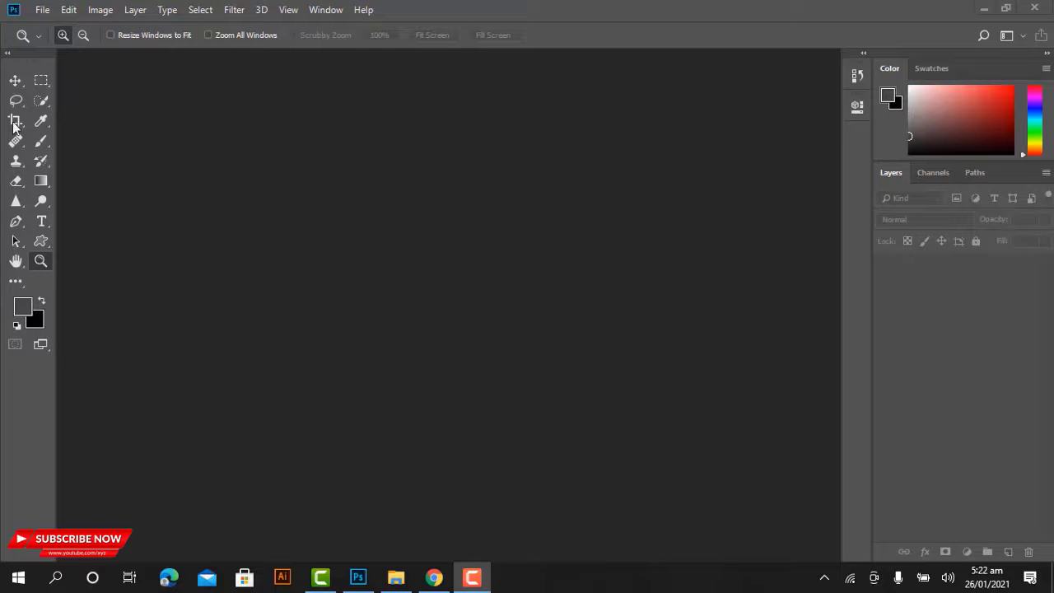
# Create a new 2000 × 2000 px RGB document and unlock its background layer
pyautogui.click(42, 10)
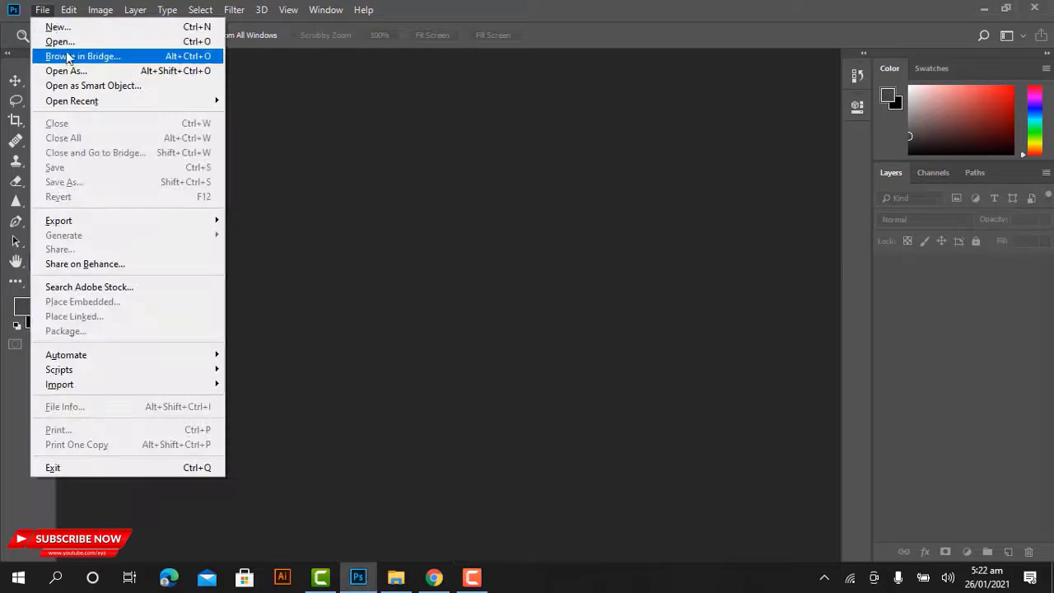
pyautogui.click(51, 28)
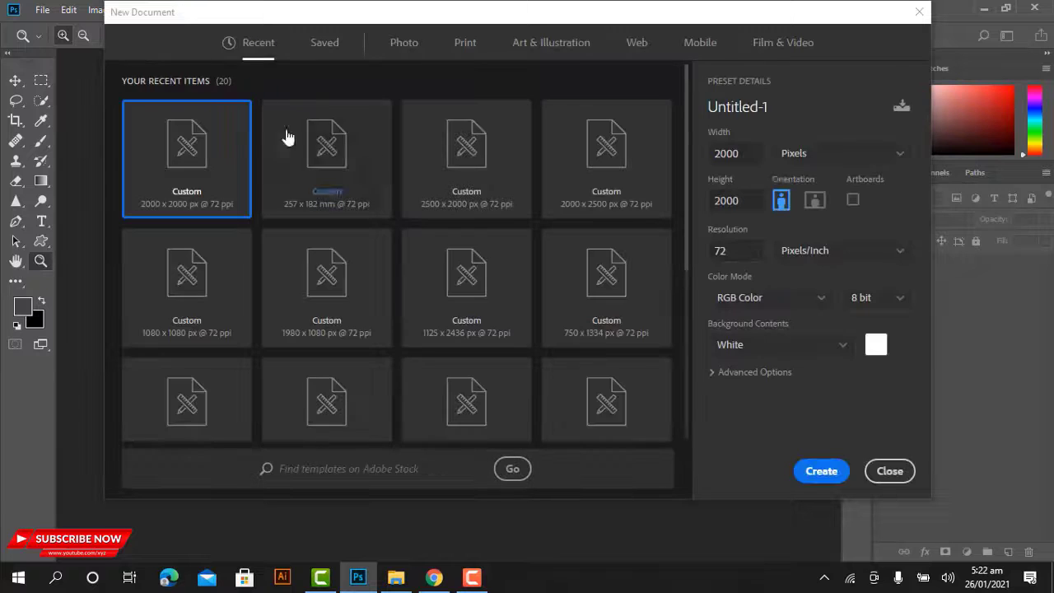
pyautogui.click(766, 296)
pyautogui.click(823, 377)
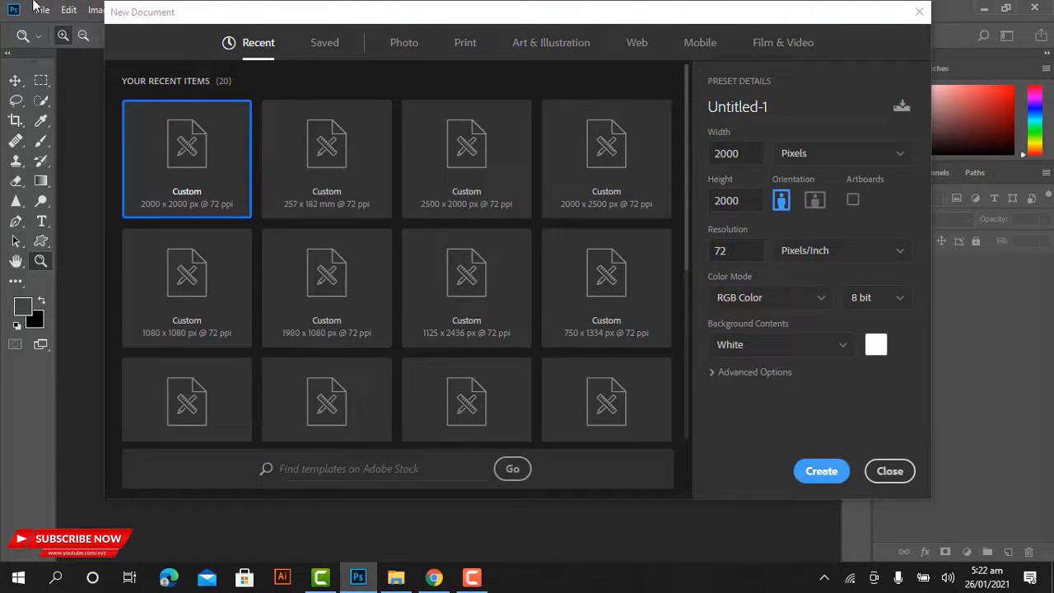
pyautogui.click(820, 471)
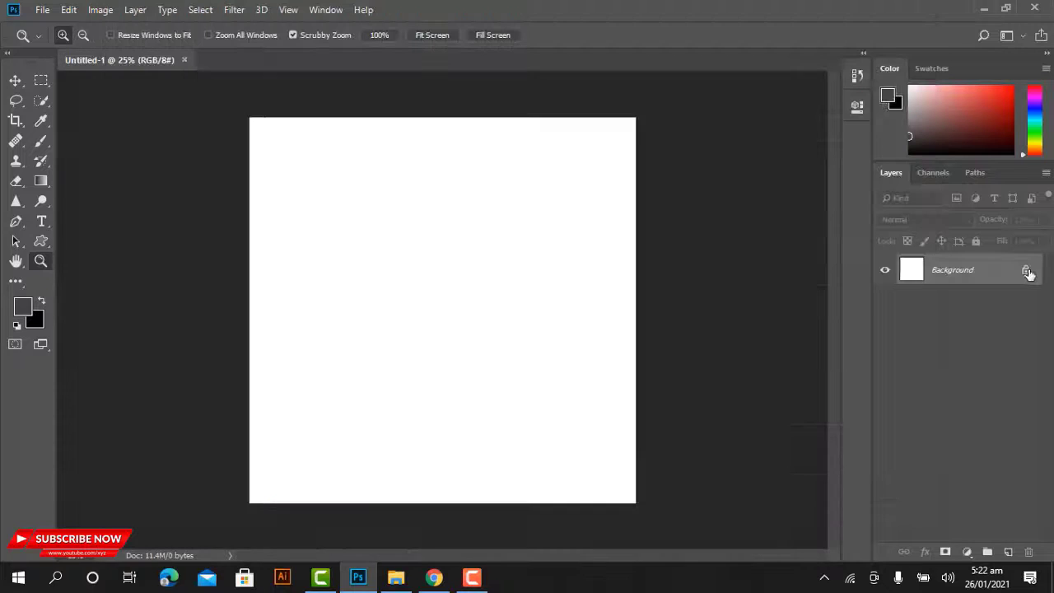
pyautogui.hotkey('ctrl', 'shift', 'alt', 'n')
pyautogui.click(396, 576)
# Copy the blank paper from the desk photo into the document and enlarge it past the canvas edges
pyautogui.moveTo(342, 207); pyautogui.dragTo(599, 499)
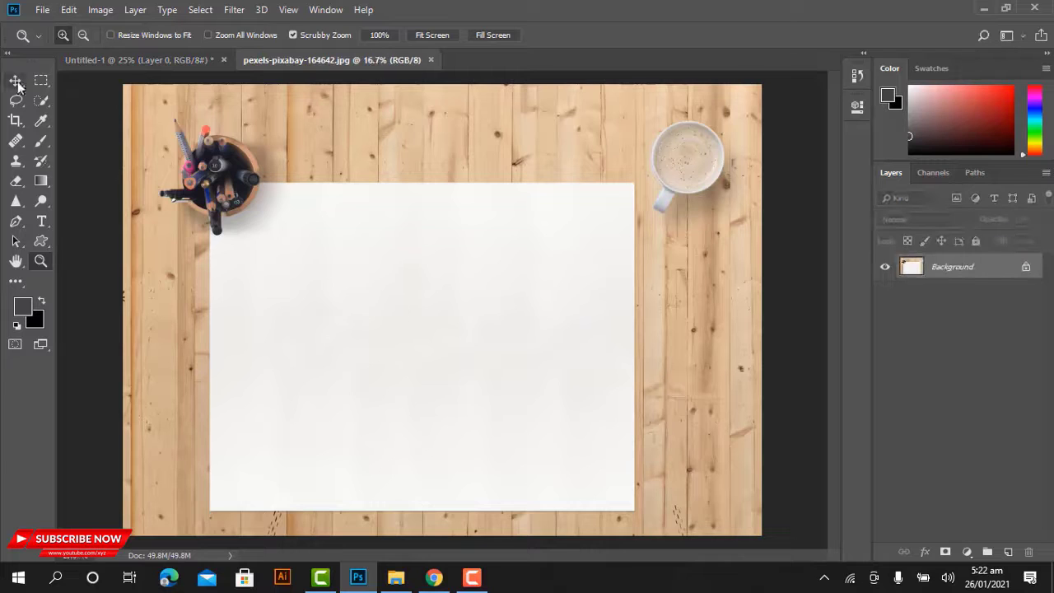
pyautogui.press('m')
pyautogui.moveTo(255, 245); pyautogui.dragTo(605, 487)
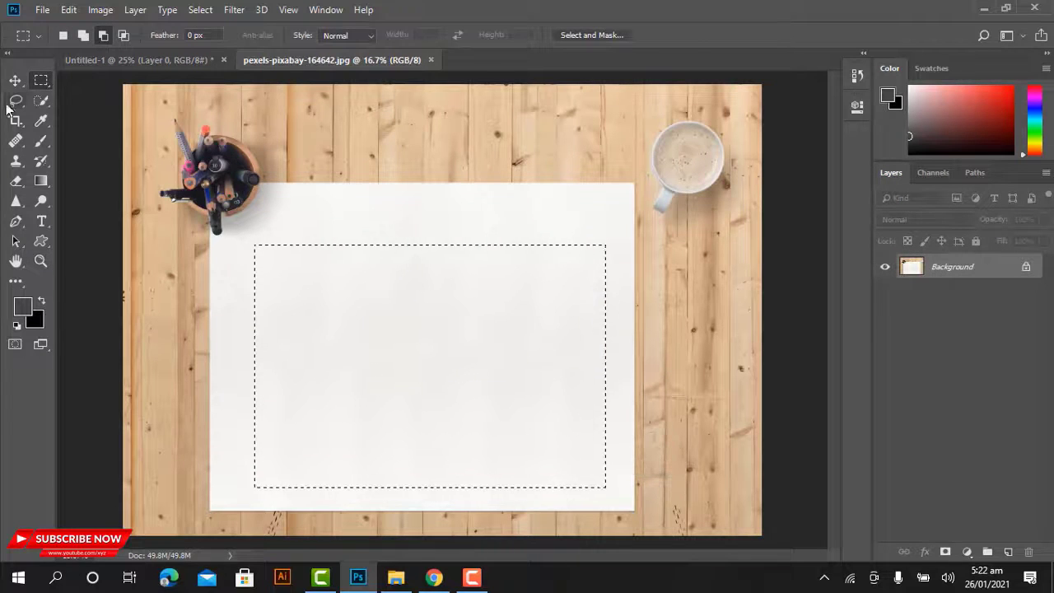
pyautogui.click(14, 79)
pyautogui.moveTo(362, 346); pyautogui.dragTo(418, 386)
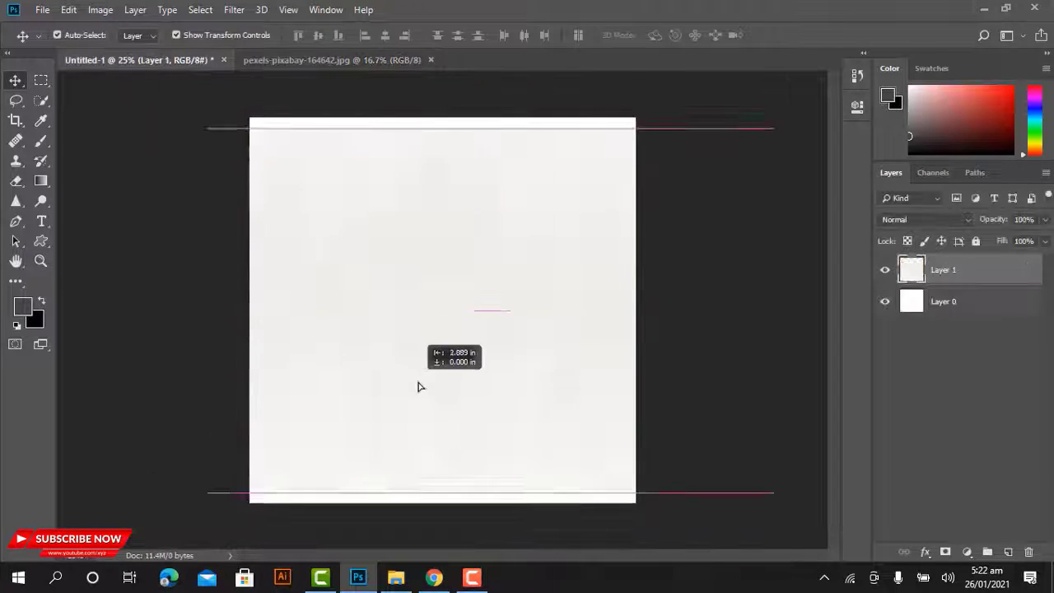
pyautogui.moveTo(706, 130); pyautogui.dragTo(740, 105)
pyautogui.press('Return')
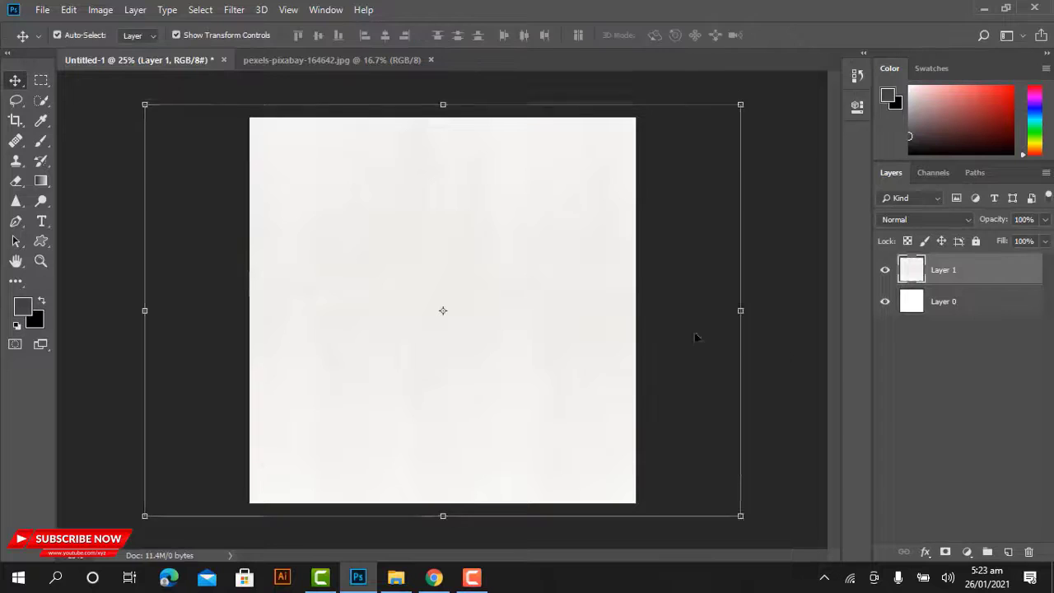
# Place the bg gradient image above the paper texture
pyautogui.click(396, 577)
pyautogui.moveTo(169, 195)
pyautogui.mouseDown()
pyautogui.moveTo(204, 246)
pyautogui.moveTo(365, 586)
pyautogui.moveTo(442, 309)
pyautogui.mouseUp()
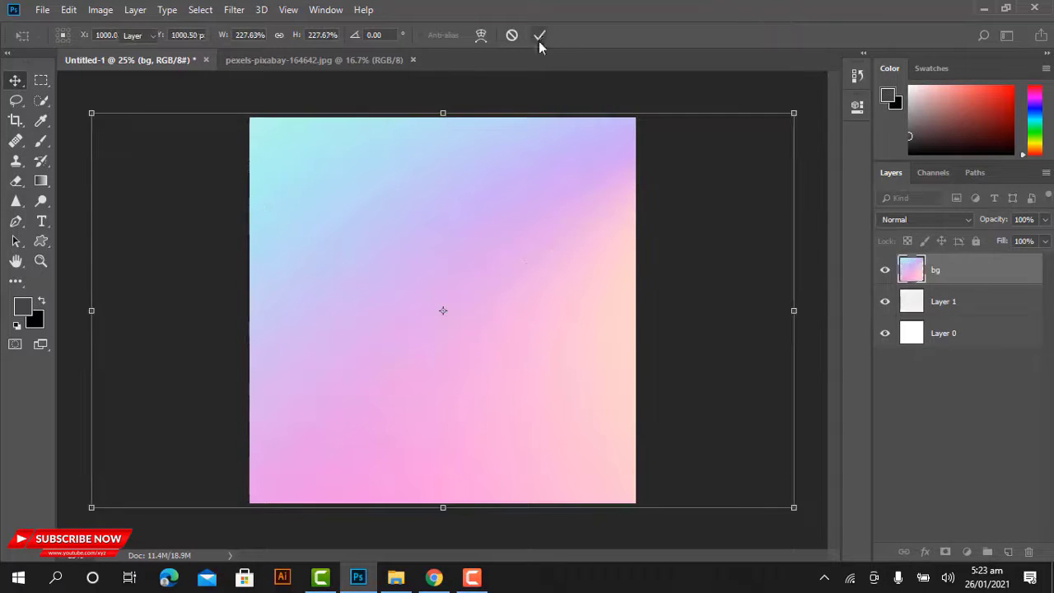
pyautogui.click(539, 38)
# Add a Hue/Saturation adjustment with Hue −145, Saturation +30 and Lightness +45
pyautogui.click(967, 552)
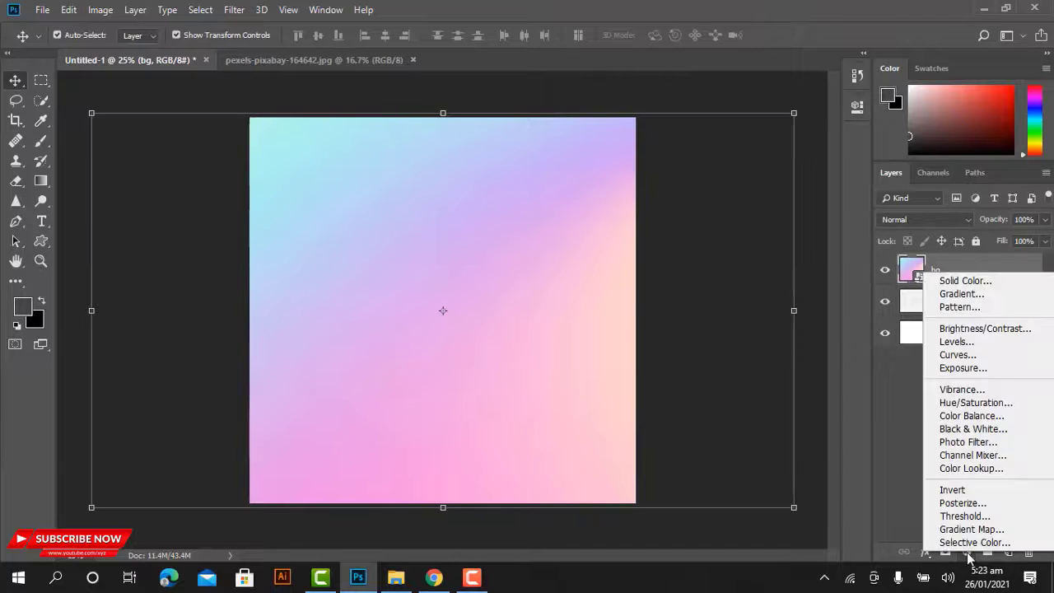
pyautogui.click(976, 402)
pyautogui.moveTo(698, 103); pyautogui.dragTo(761, 103)
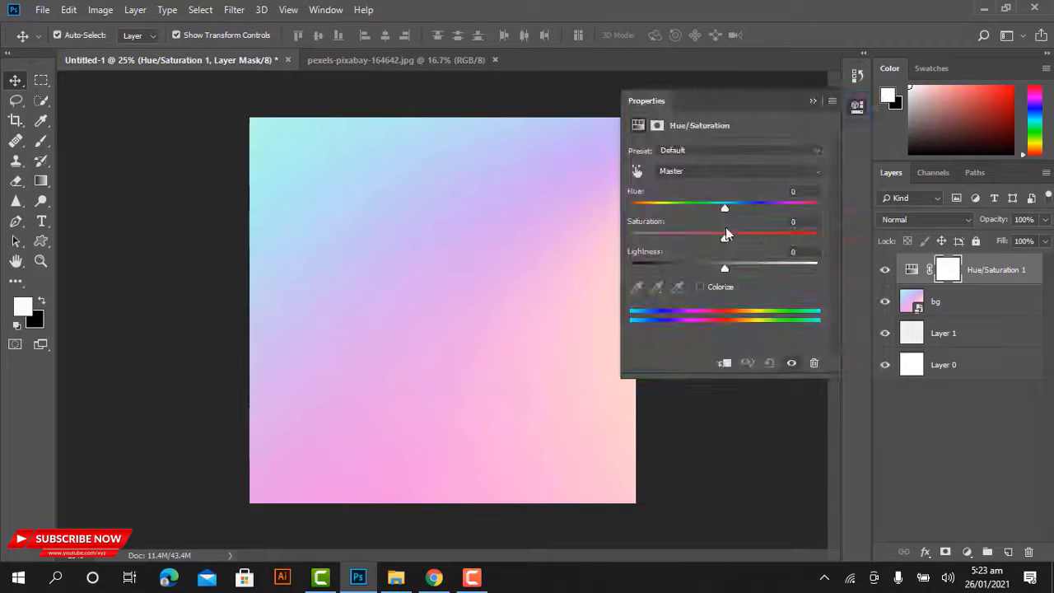
pyautogui.moveTo(724, 207); pyautogui.dragTo(750, 207)
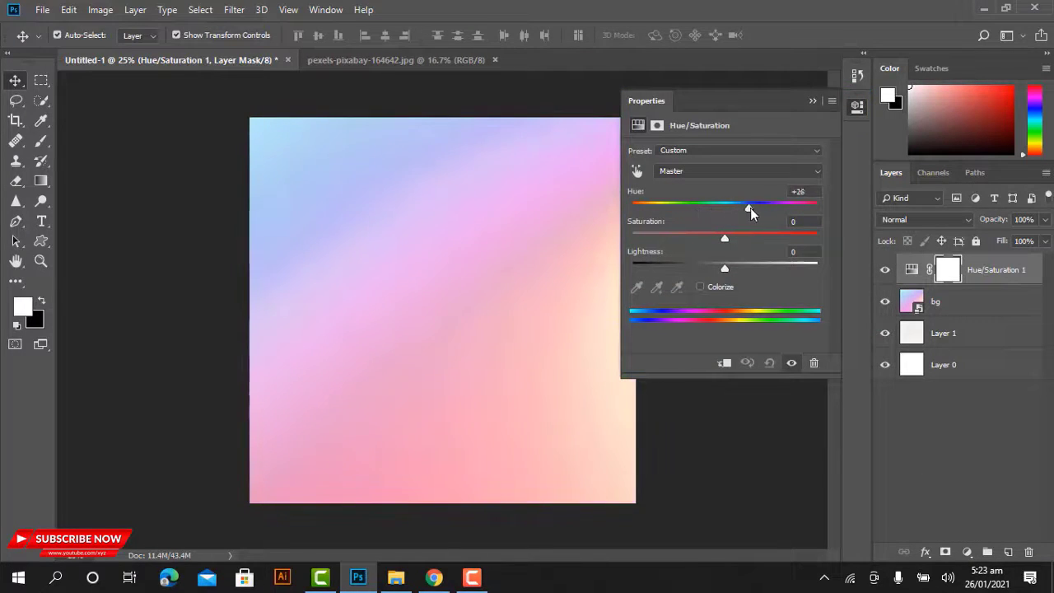
pyautogui.moveTo(745, 206); pyautogui.dragTo(642, 209)
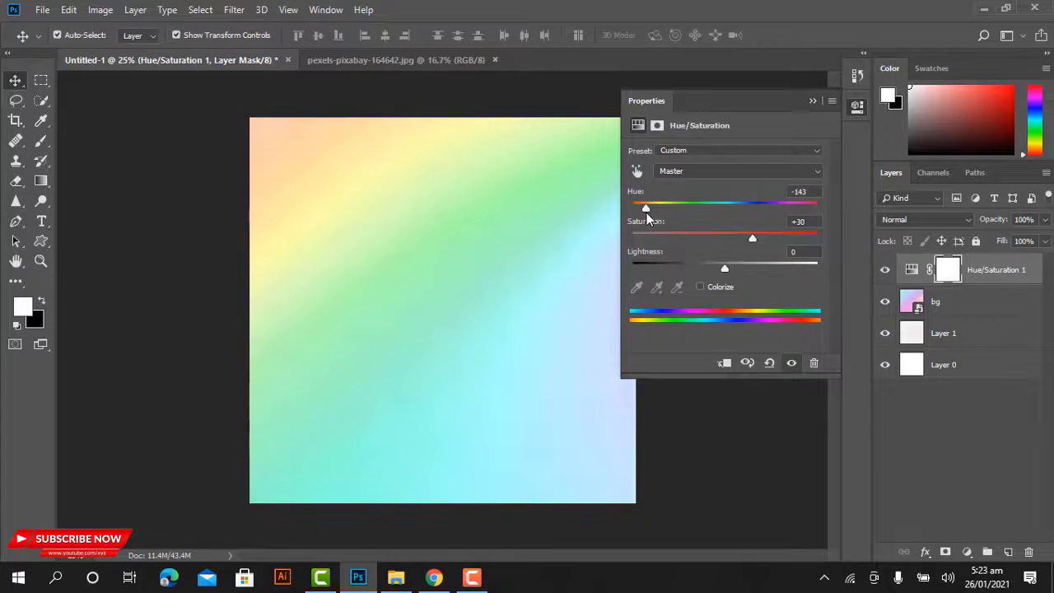
pyautogui.moveTo(724, 269); pyautogui.dragTo(766, 269)
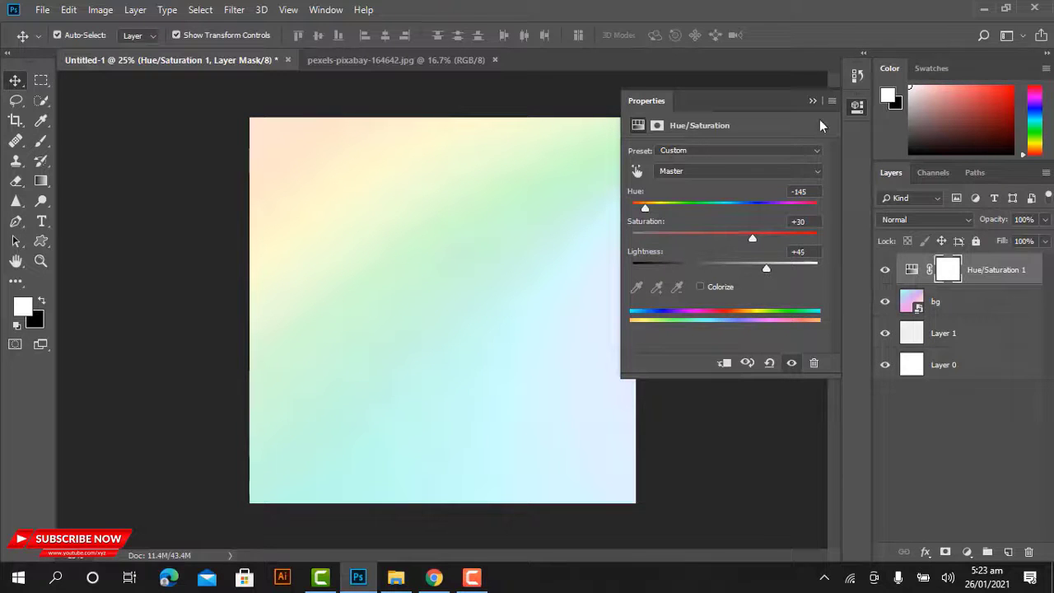
pyautogui.click(857, 106)
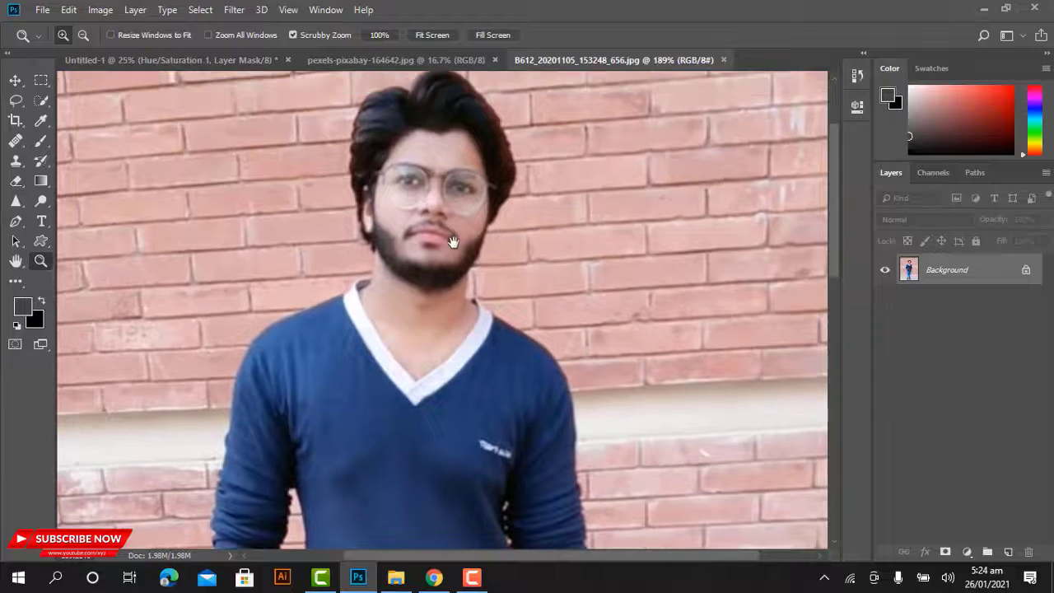
# Zoom in on the man's shirt edge and remove his thumb from the Quick Selection
pyautogui.click(41, 101)
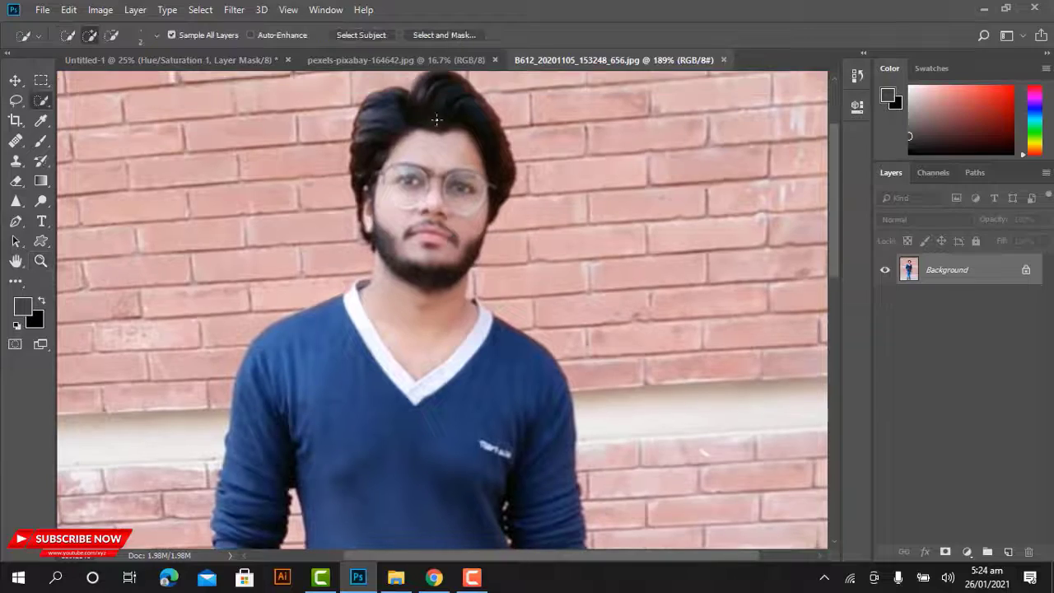
pyautogui.moveTo(305, 410); pyautogui.dragTo(511, 363)
pyautogui.scroll(-5, 511, 363)
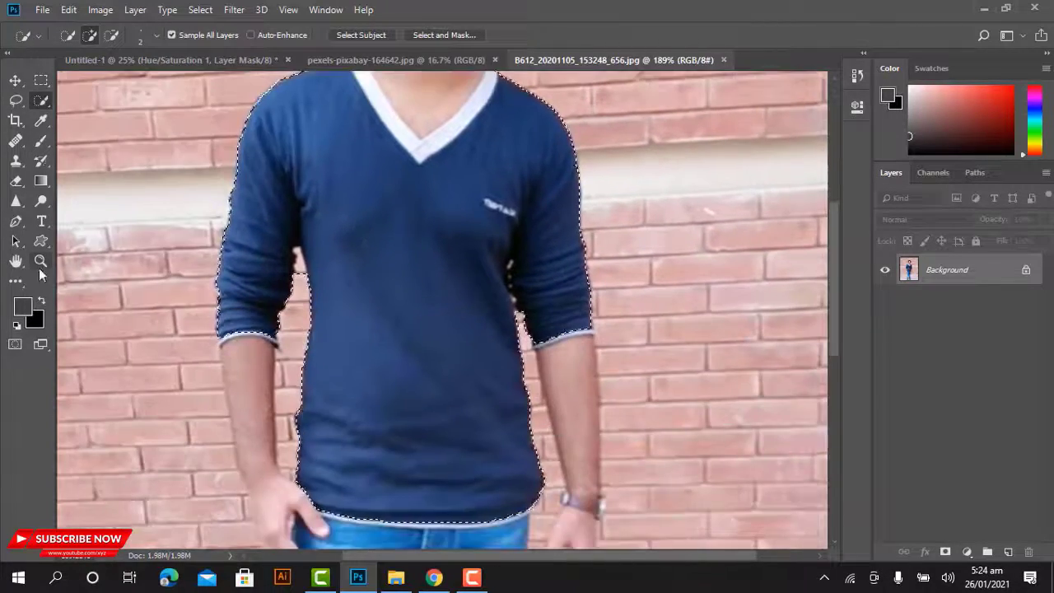
pyautogui.press('z')
pyautogui.click(363, 344)
pyautogui.press('w')
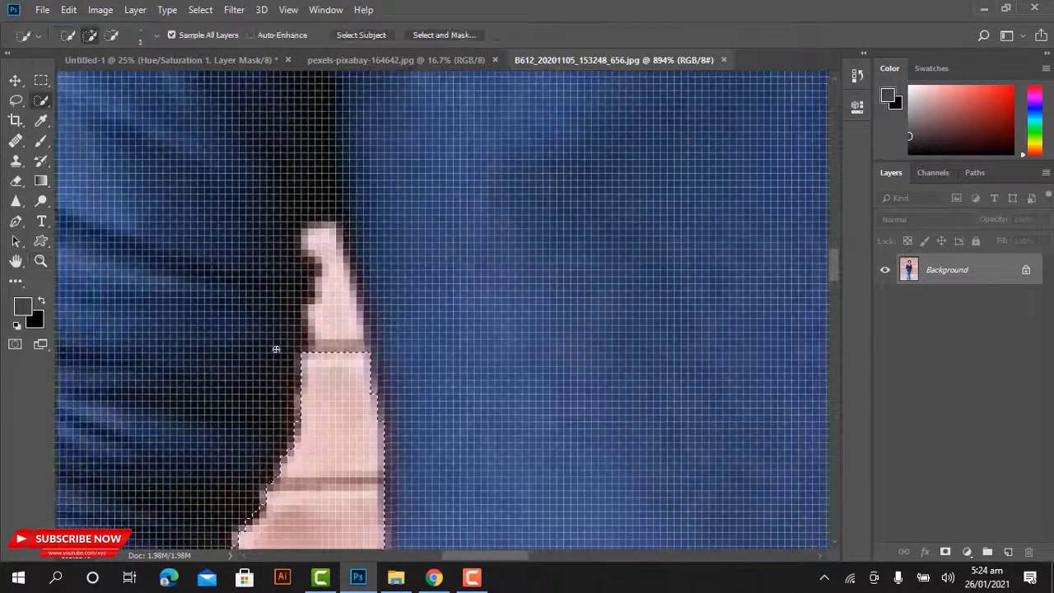
pyautogui.click(333, 325)
# Refine the man's selection around the chin and beard edge at 100% zoom
pyautogui.scroll(-5, 278, 329)
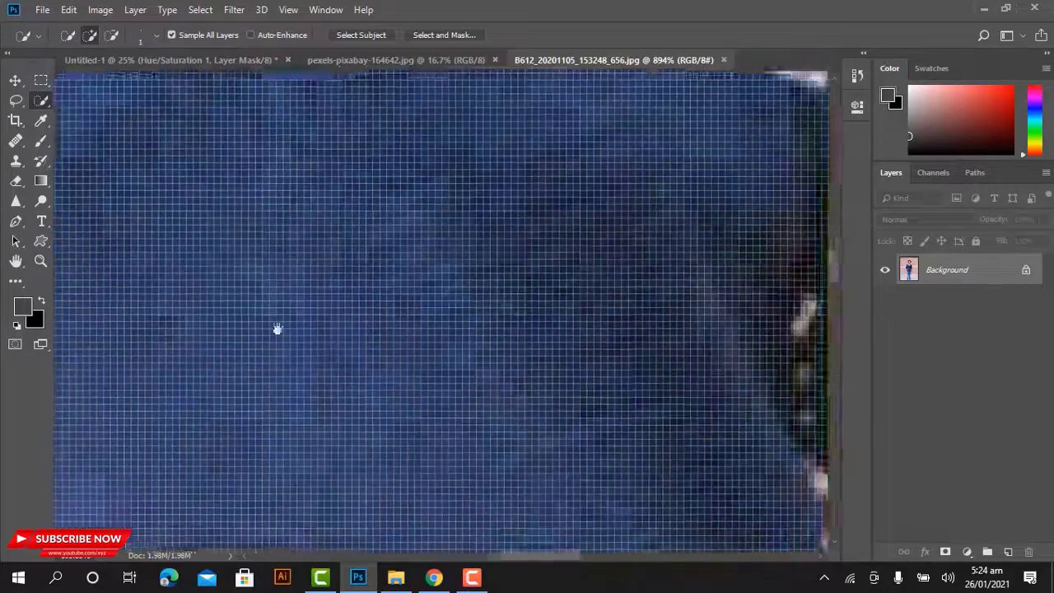
pyautogui.scroll(-3, 483, 313)
pyautogui.scroll(3, 555, 428)
pyautogui.click(40, 261)
pyautogui.doubleClick(44, 265)
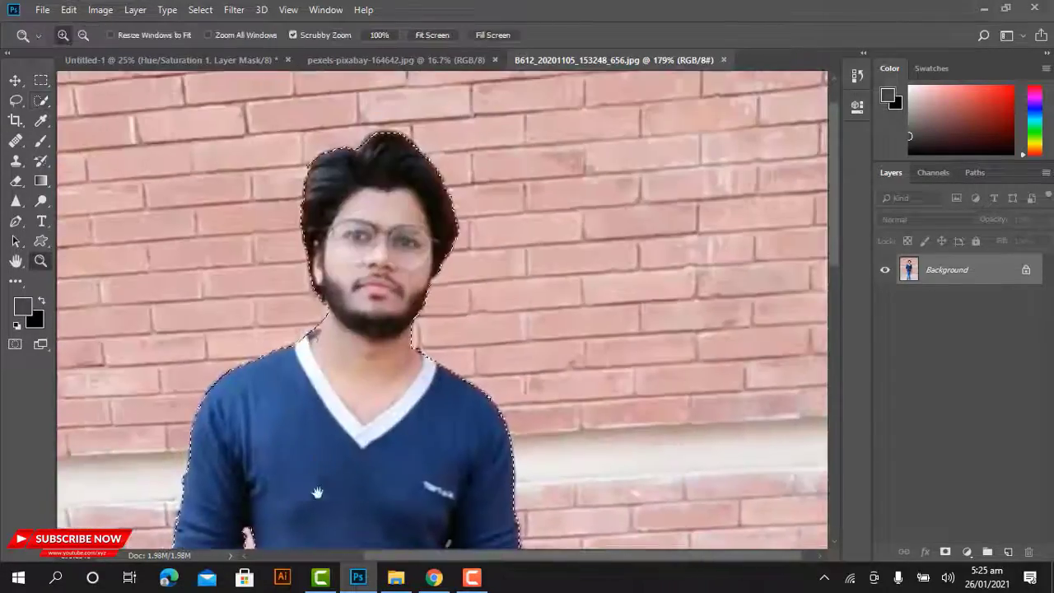
pyautogui.moveTo(354, 345); pyautogui.dragTo(405, 466)
pyautogui.click(43, 104)
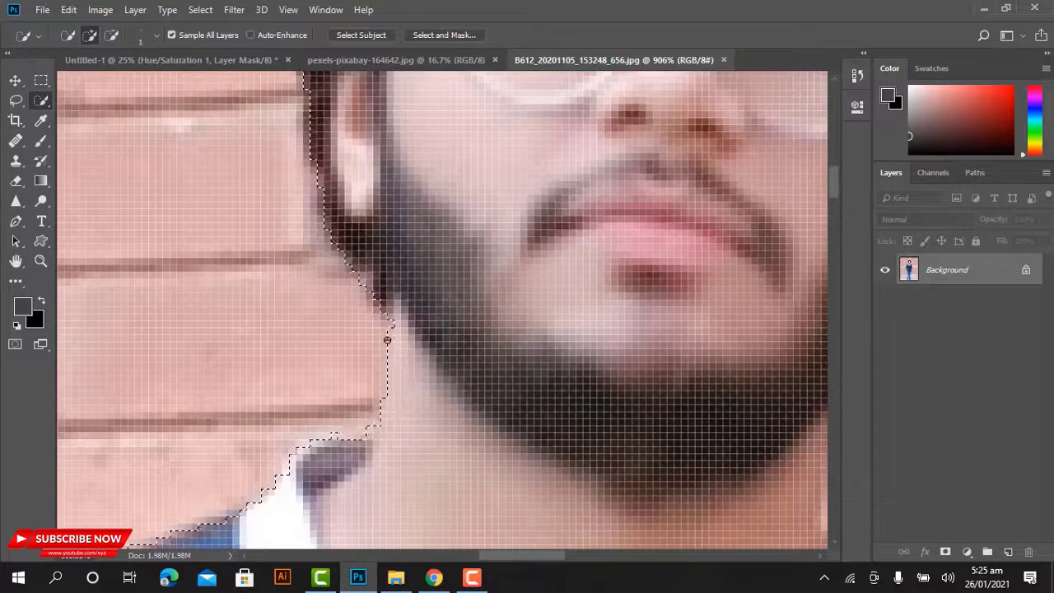
pyautogui.hscroll(5, 384, 409)
pyautogui.hscroll(5, 377, 435)
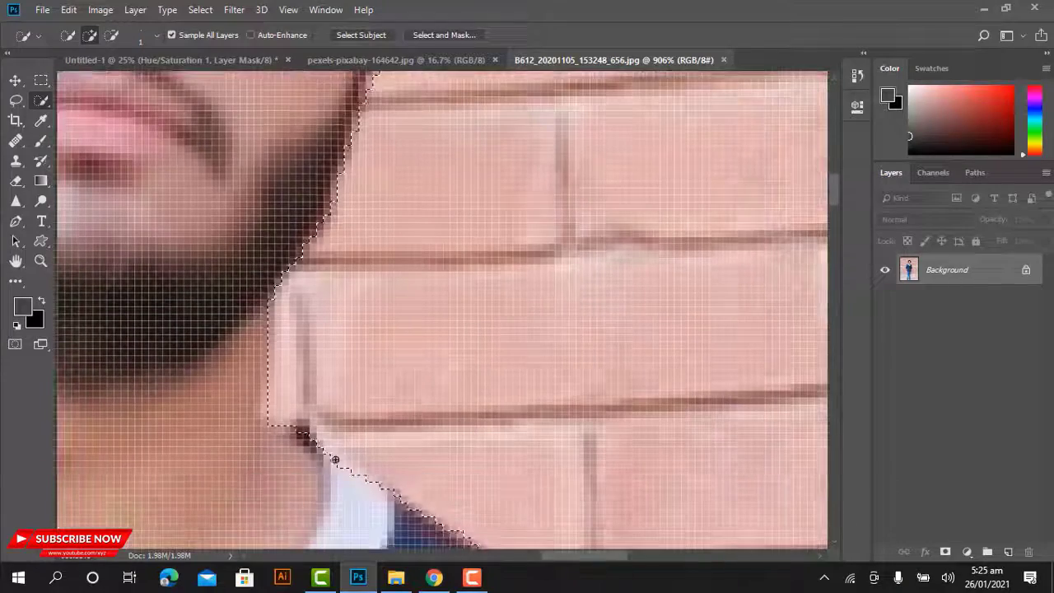
pyautogui.press('z')
pyautogui.scroll(-5, 329, 324)
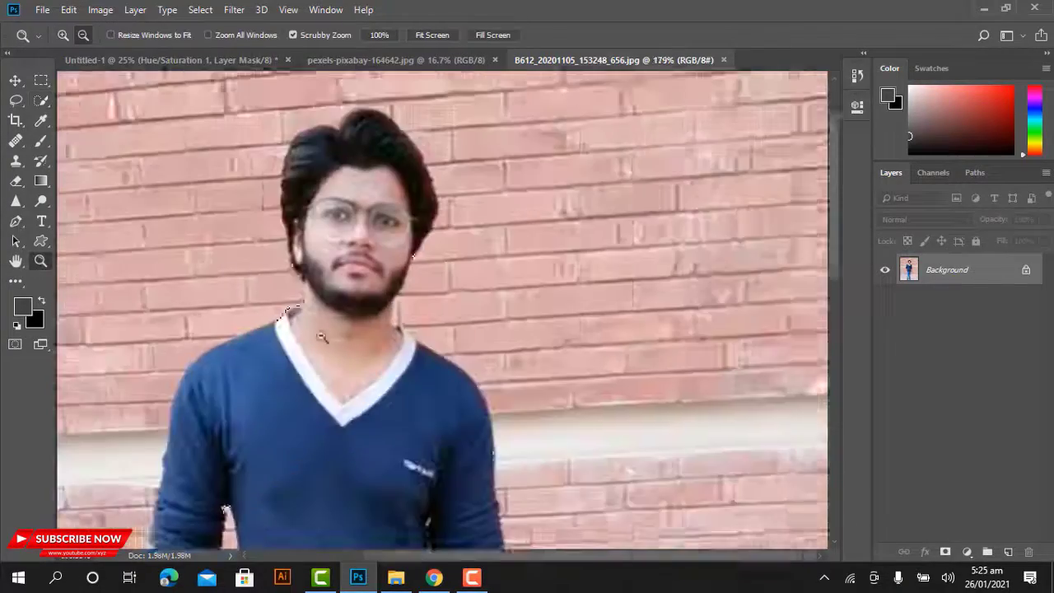
pyautogui.scroll(-5, 477, 325)
pyautogui.scroll(1, 459, 324)
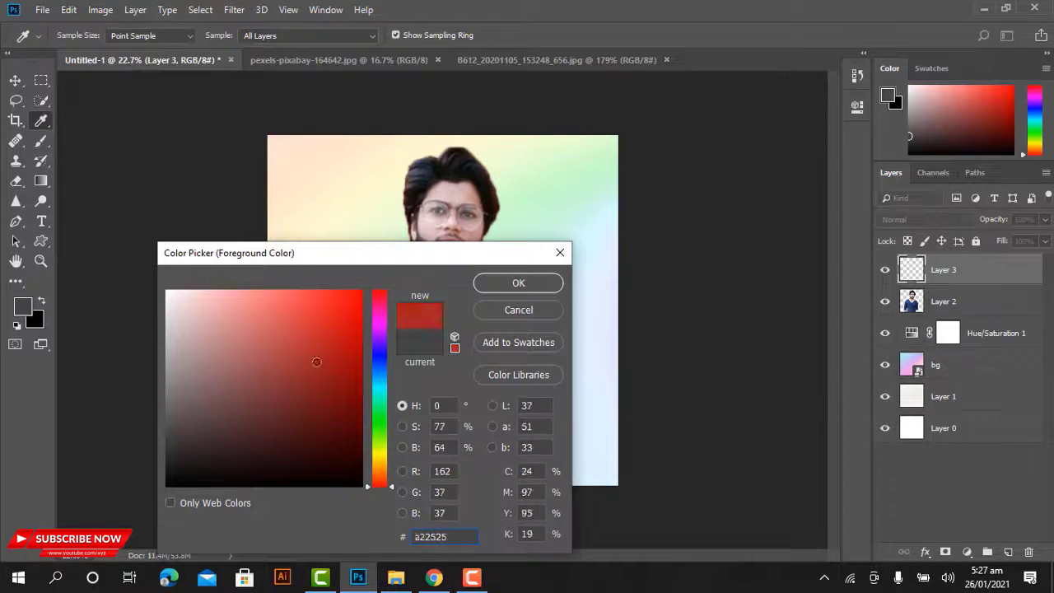
# Fill the shirt selection on Layer 3 with the dark red foreground colour #a22525
pyautogui.click(510, 285)
pyautogui.press('z')
pyautogui.hotkey('alt', 'BackSpace')
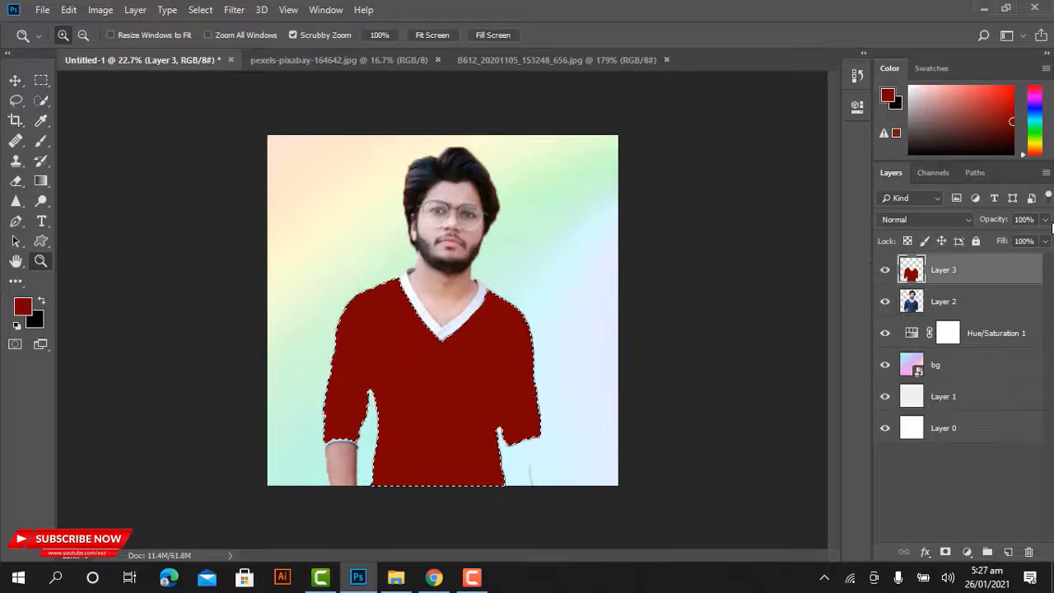
pyautogui.click(14, 80)
pyautogui.click(647, 348)
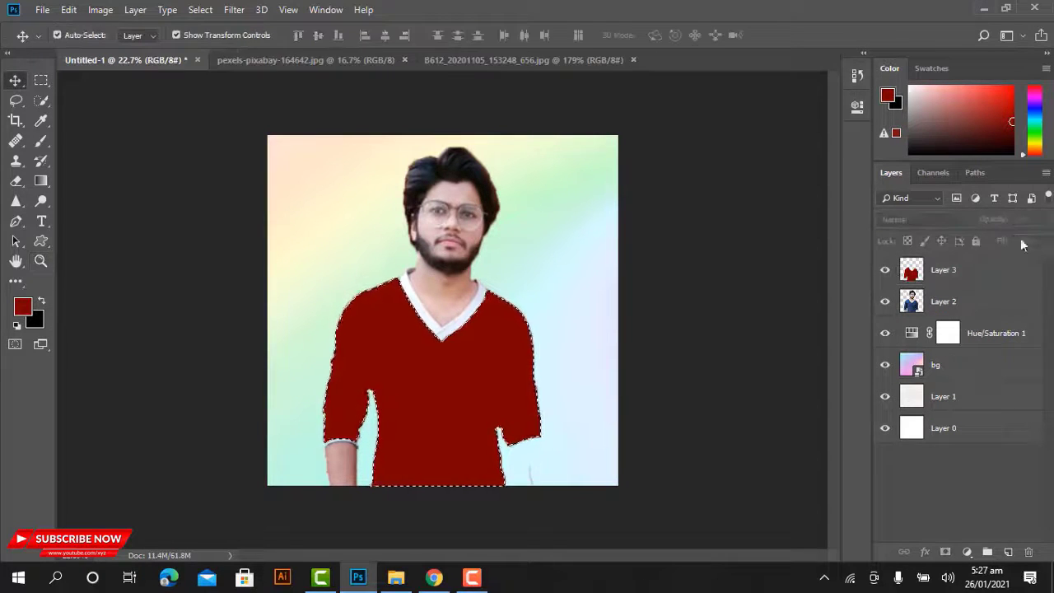
pyautogui.click(42, 261)
pyautogui.click(422, 318)
pyautogui.click(498, 420)
# Quick-select the white V-neck collar and fill it dark red, refining the neck edge
pyautogui.press('w')
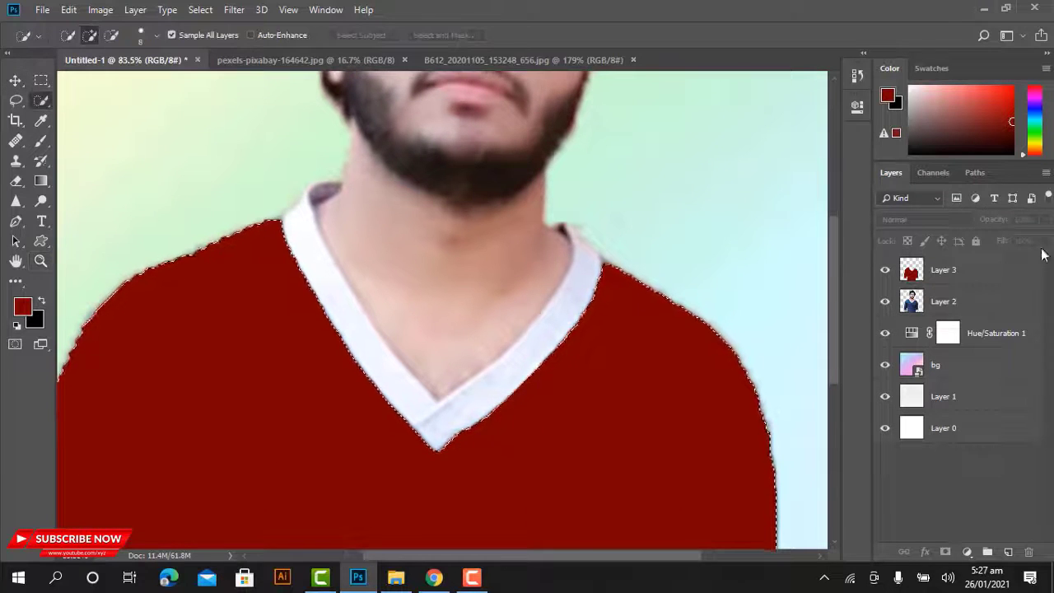
pyautogui.moveTo(561, 322)
pyautogui.mouseDown()
pyautogui.moveTo(316, 250)
pyautogui.moveTo(464, 437)
pyautogui.mouseUp()
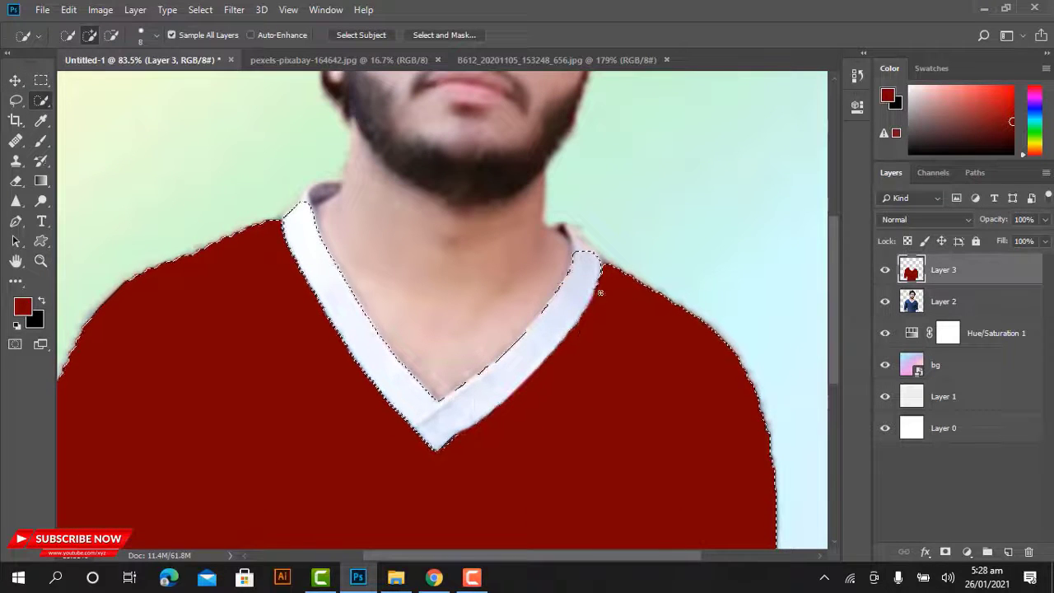
pyautogui.moveTo(353, 306); pyautogui.dragTo(306, 219)
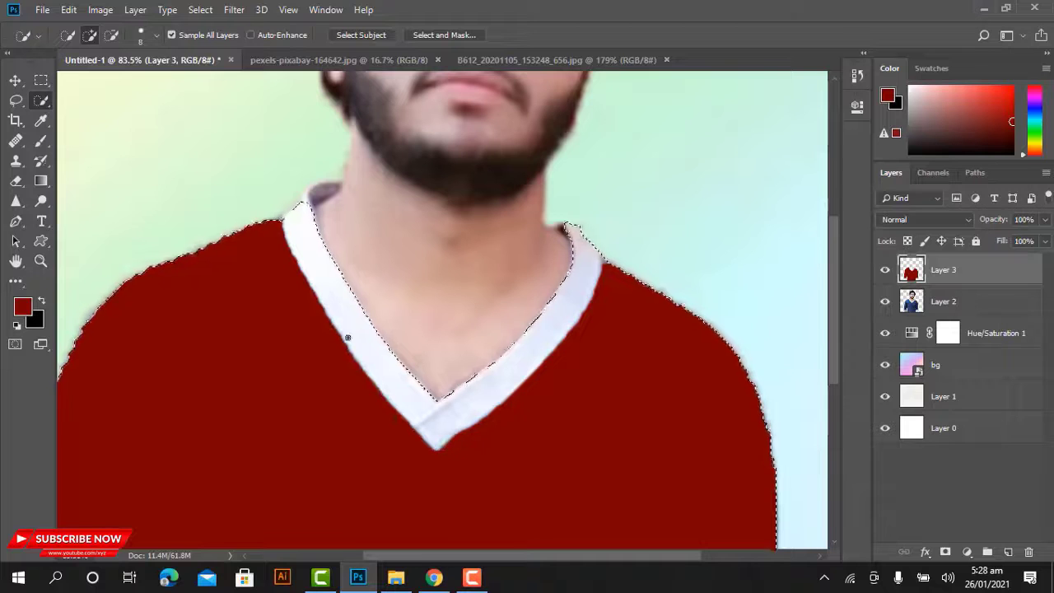
pyautogui.hotkey('alt', 'BackSpace')
pyautogui.press('z')
pyautogui.moveTo(99, 275)
pyautogui.mouseDown()
pyautogui.moveTo(48, 264)
pyautogui.moveTo(259, 339)
pyautogui.moveTo(297, 365)
pyautogui.mouseUp()
pyautogui.press('w')
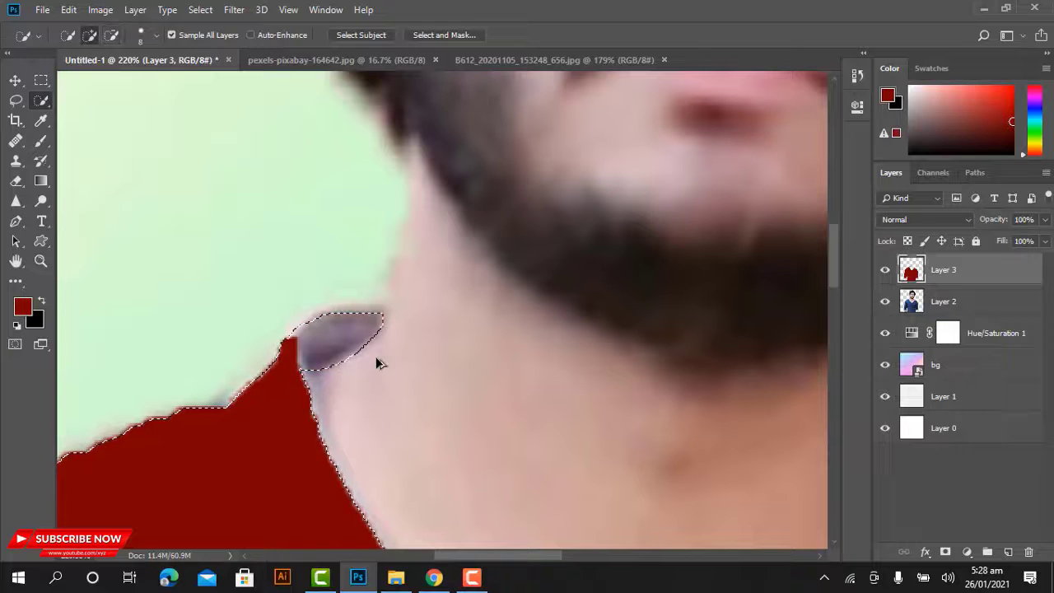
pyautogui.moveTo(306, 330); pyautogui.dragTo(332, 369)
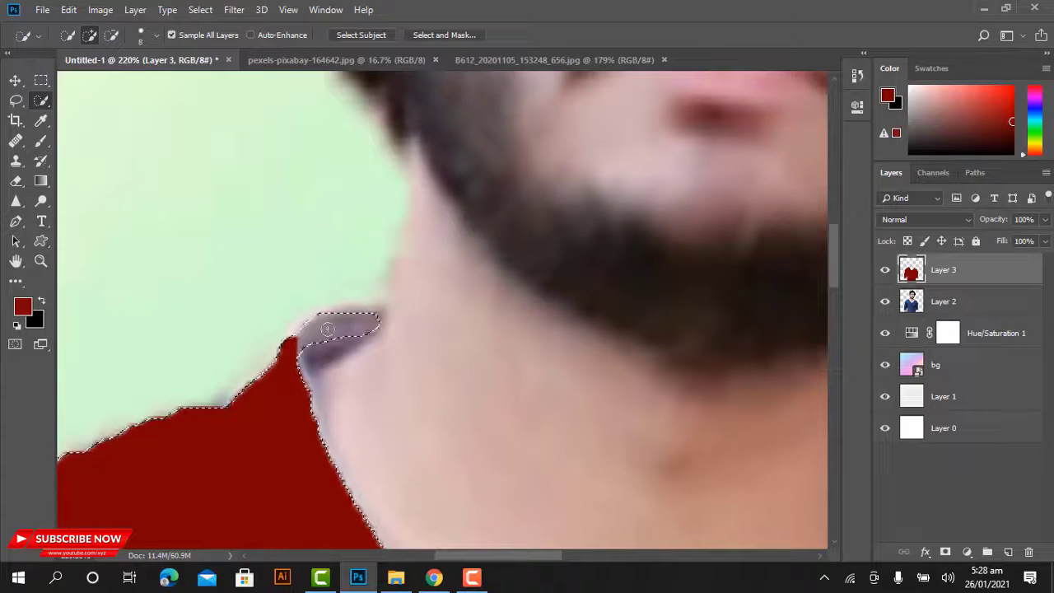
pyautogui.press('alt')
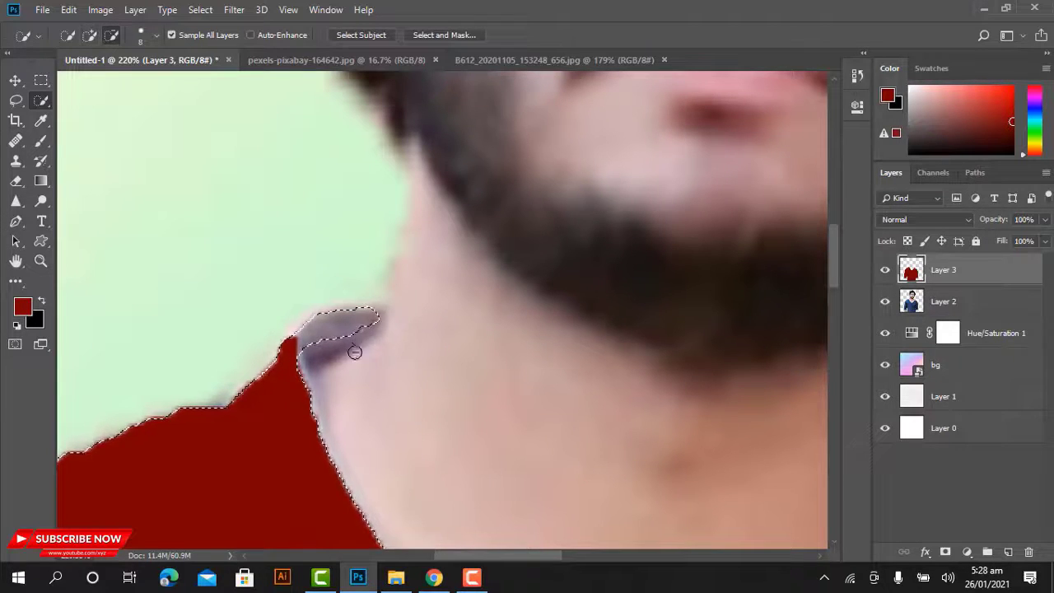
pyautogui.press('z')
pyautogui.keyDown('alt'); pyautogui.click(517, 393); pyautogui.keyUp('alt')
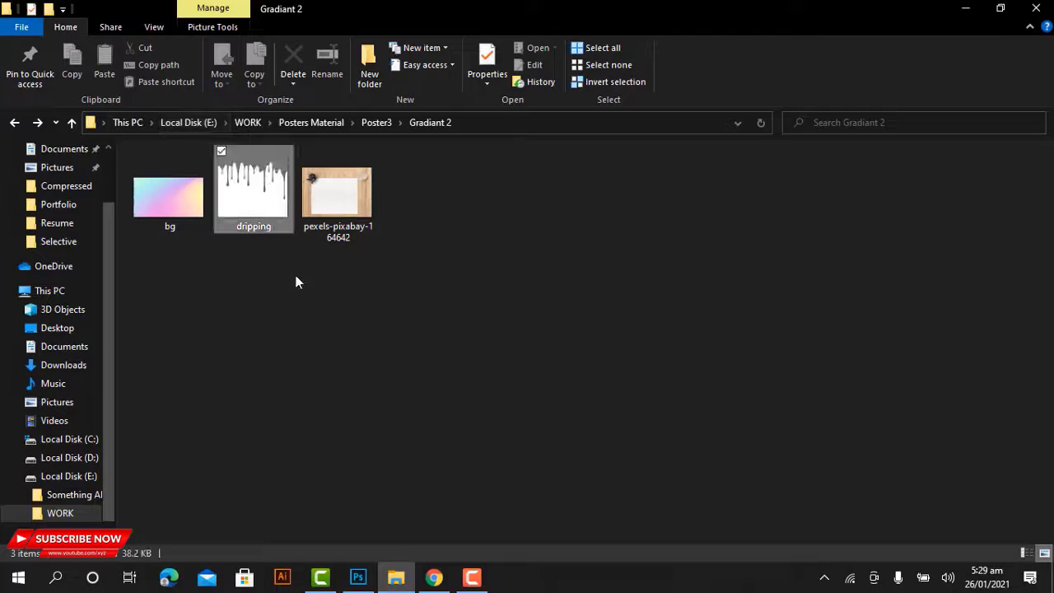
# Place and commit the dripping.png image over the shirt
pyautogui.moveTo(254, 190); pyautogui.dragTo(472, 500)
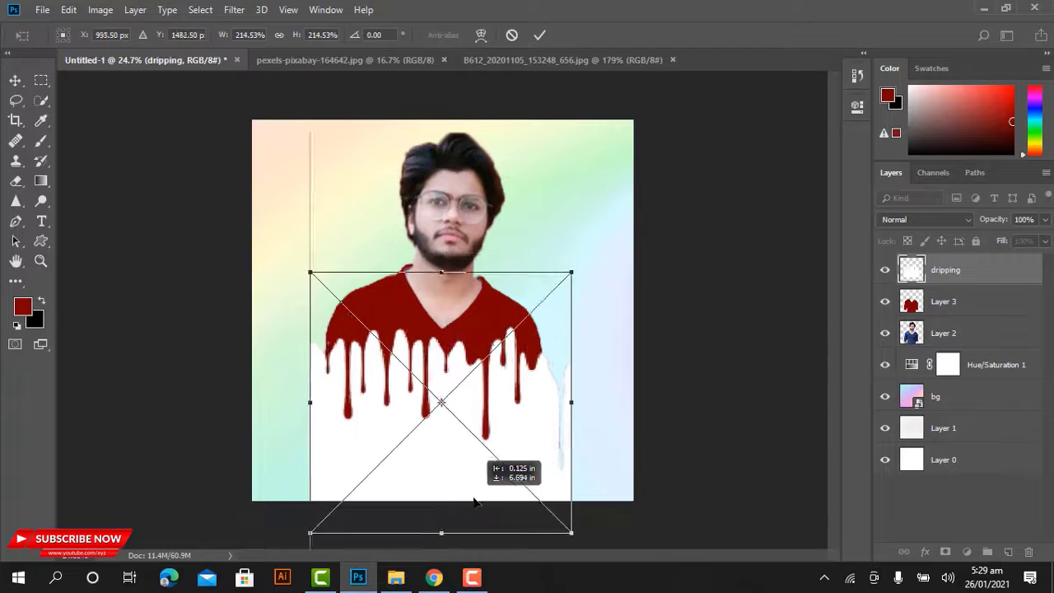
pyautogui.click(540, 36)
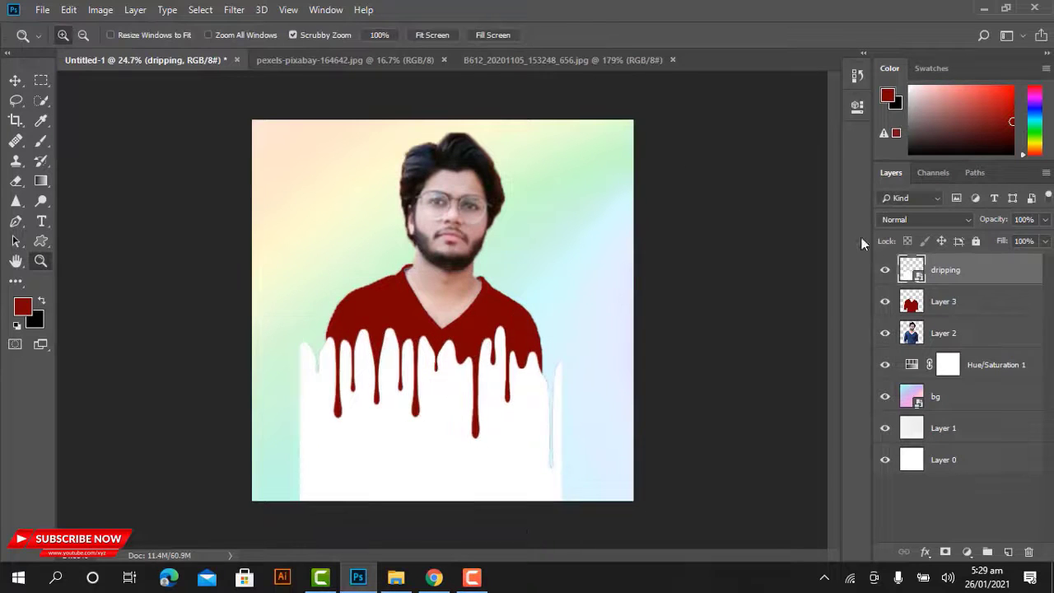
pyautogui.press('Delete')
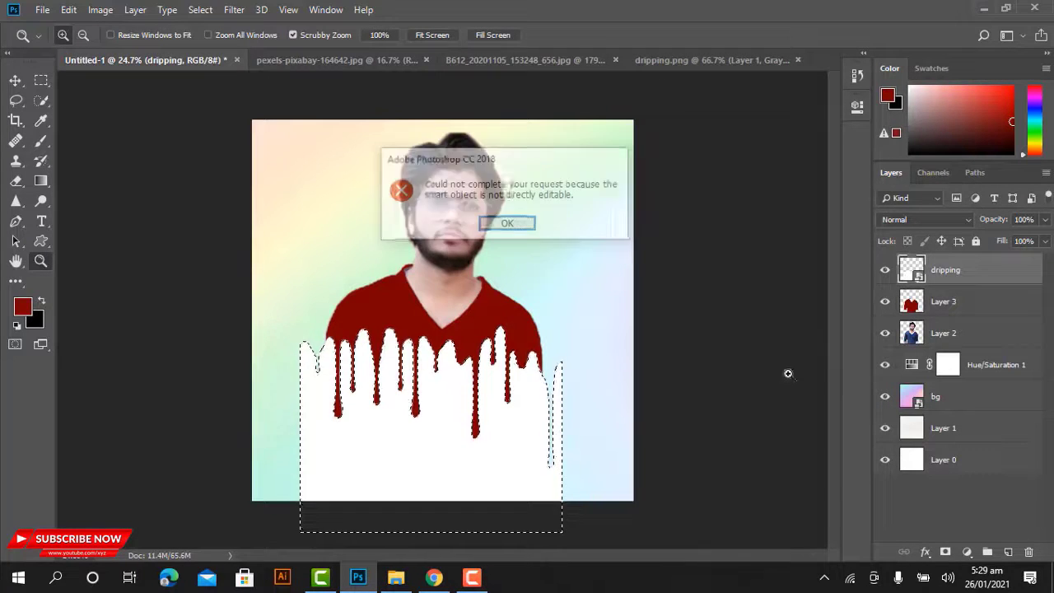
pyautogui.click(505, 223)
# Cut the drip shape from the shirt layers and delete the white dripping layer
pyautogui.click(910, 301)
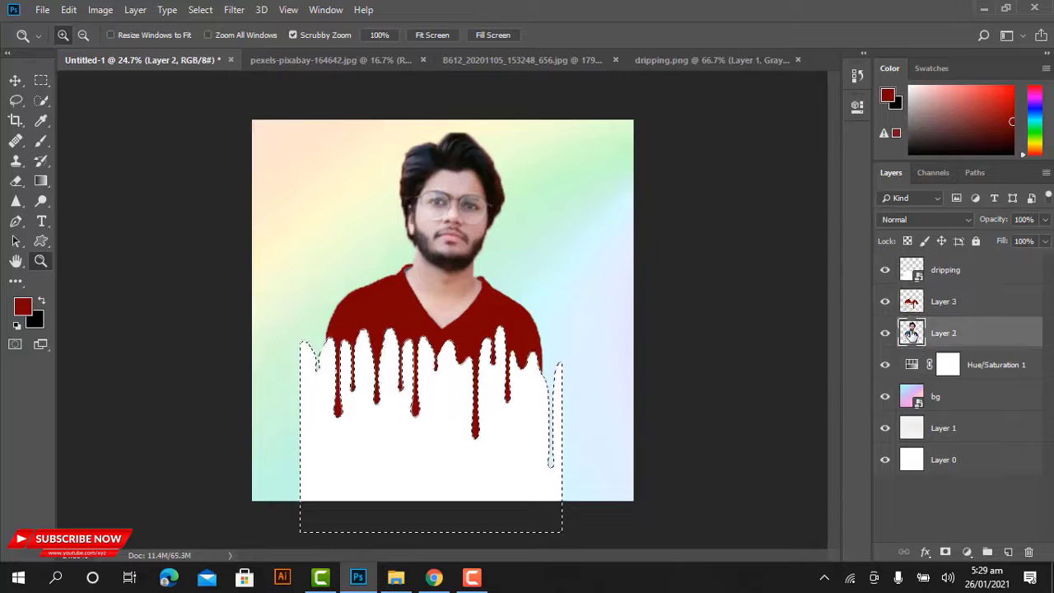
pyautogui.hotkey('ctrl', 'd')
pyautogui.press('v')
pyautogui.moveTo(445, 465); pyautogui.dragTo(552, 466)
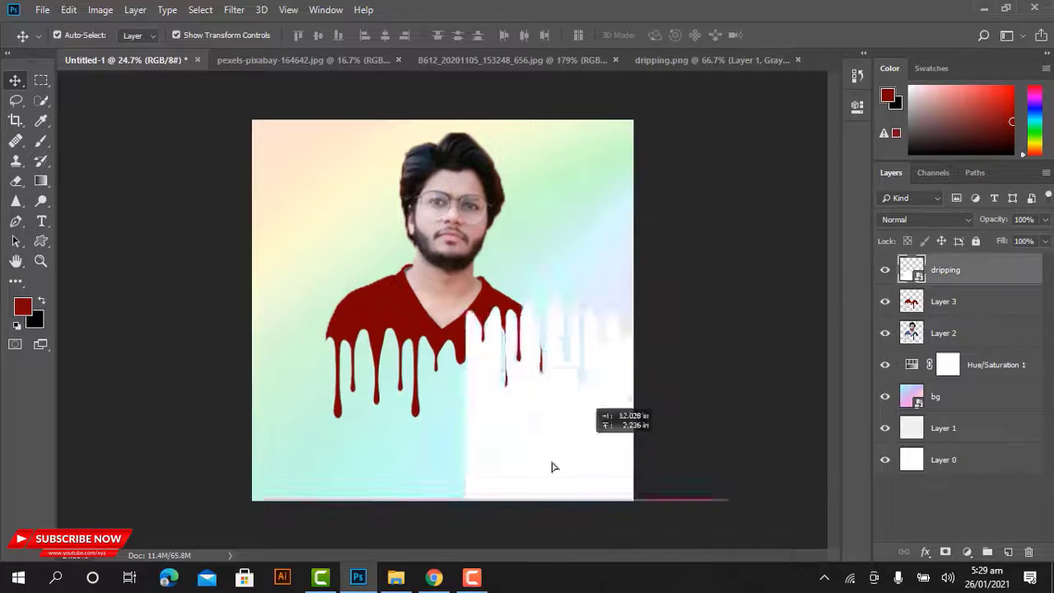
pyautogui.hotkey('ctrl', 'z')
pyautogui.press('Delete')
pyautogui.click(1003, 282)
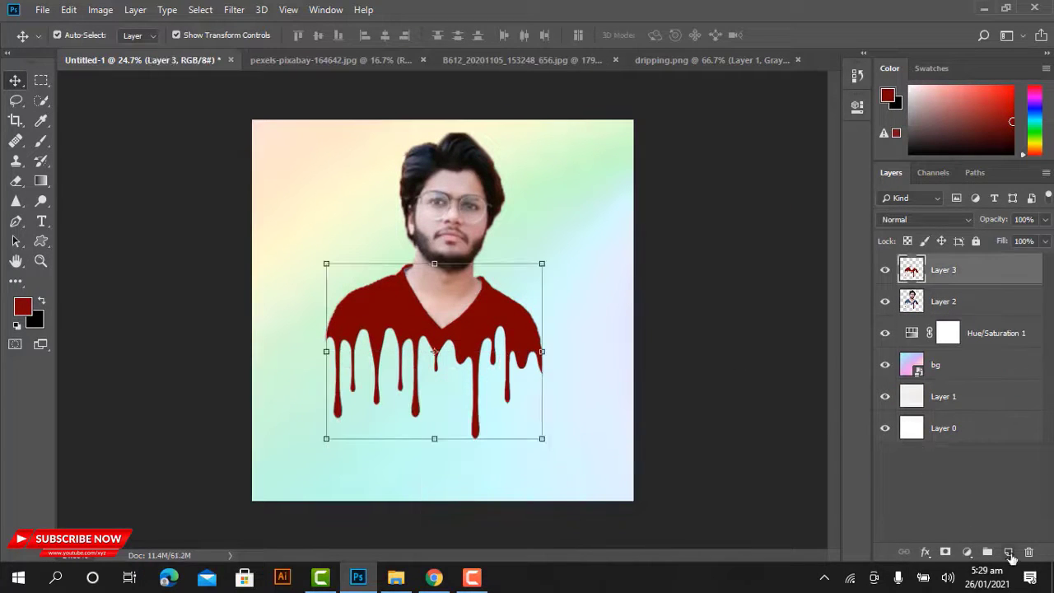
pyautogui.click(1008, 551)
# Stamp red splat-brush splatters around both shoulders on a layer behind the man
pyautogui.press('b')
pyautogui.rightClick(314, 186)
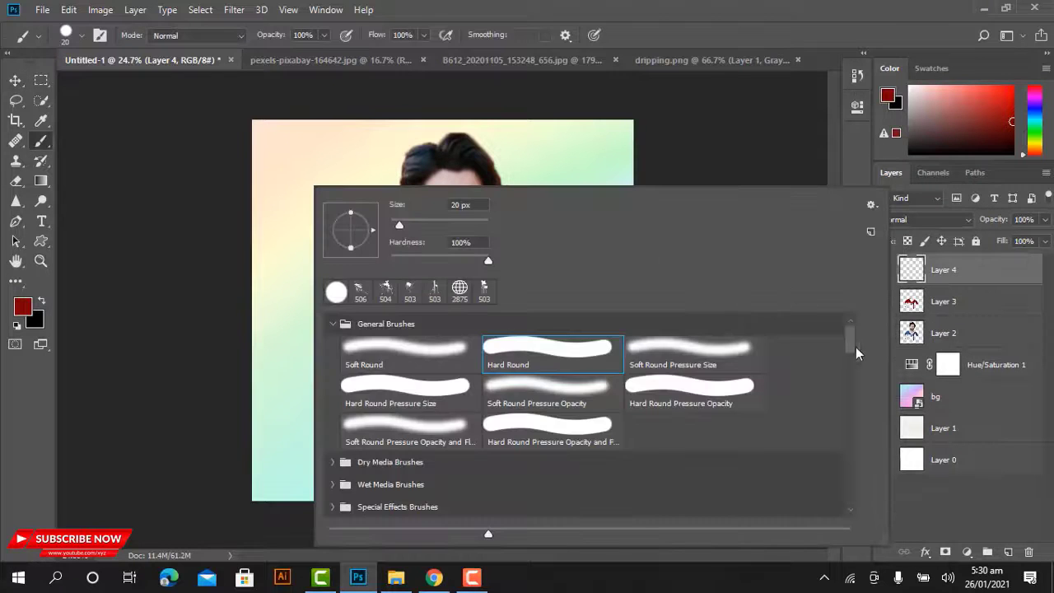
pyautogui.moveTo(850, 338); pyautogui.dragTo(850, 486)
pyautogui.scroll(5, 850, 319)
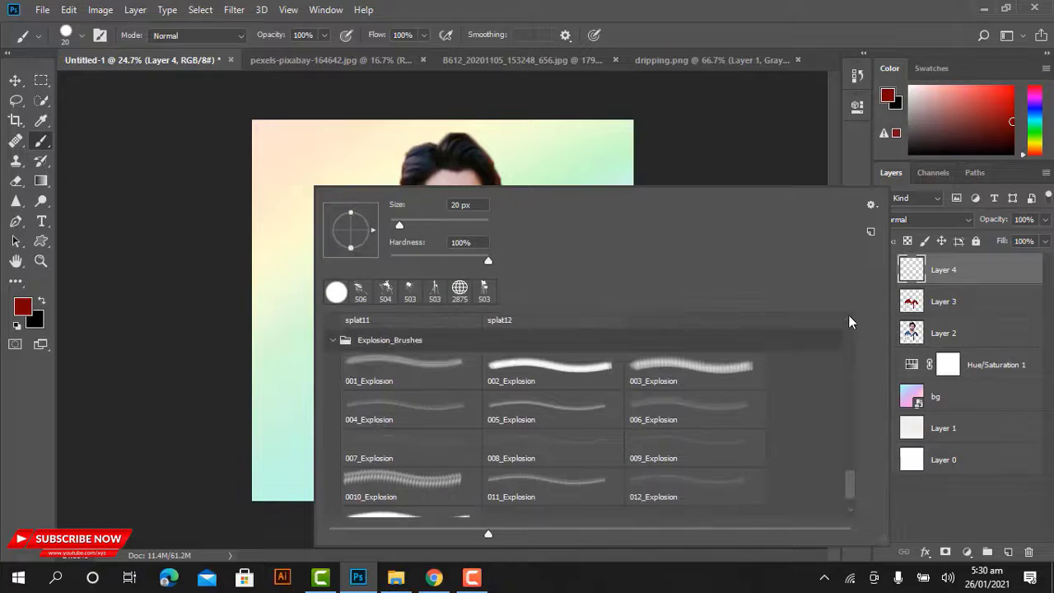
pyautogui.moveTo(850, 476); pyautogui.dragTo(851, 448)
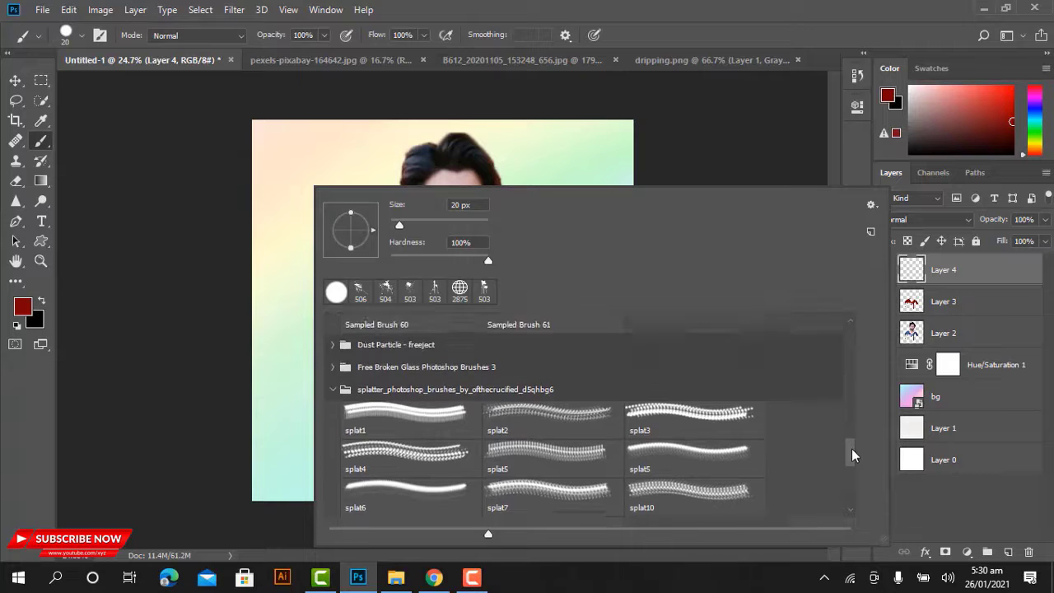
pyautogui.doubleClick(570, 452)
pyautogui.hotkey('ctrl', '[')
pyautogui.hotkey('ctrl', '[')
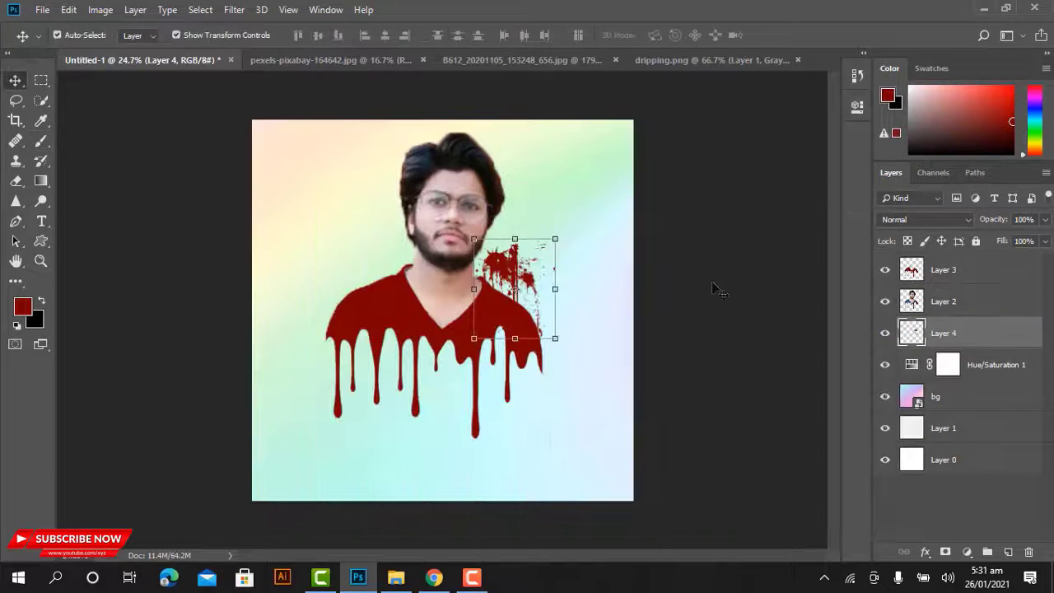
pyautogui.click(311, 247)
pyautogui.click(347, 260)
pyautogui.rightClick(403, 284)
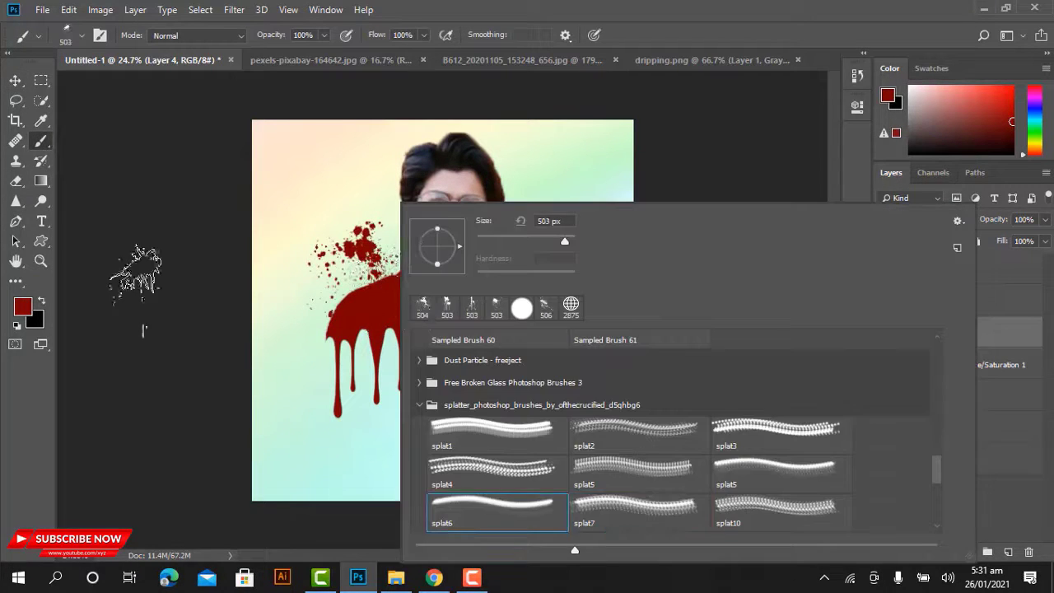
pyautogui.click(136, 272)
# Merge the man, shirt and splatter layers into a single Layer 3
pyautogui.press('v')
pyautogui.keyDown('shift'); pyautogui.click(943, 269); pyautogui.keyUp('shift')
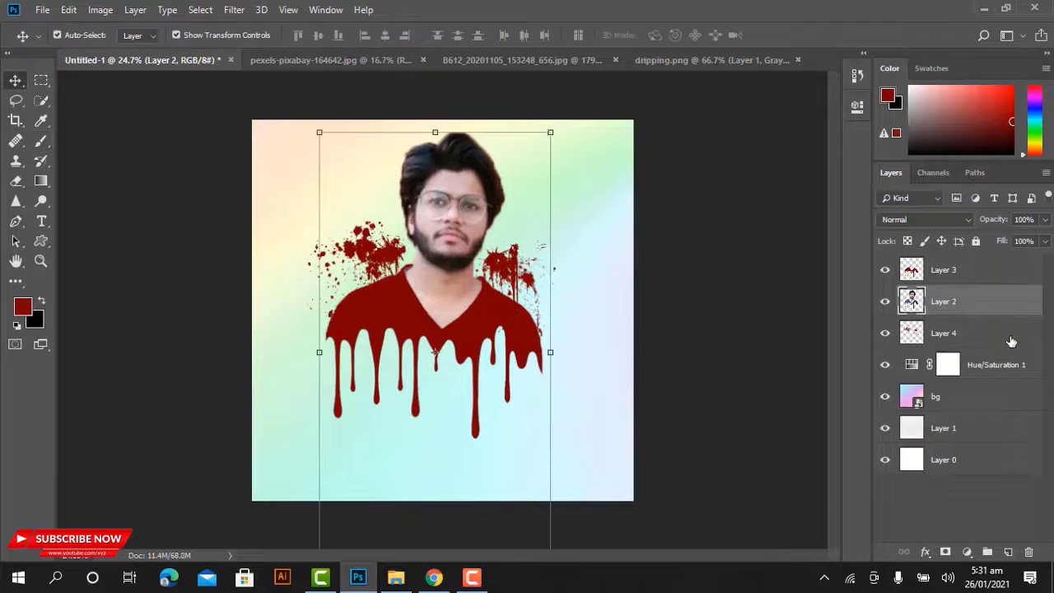
pyautogui.rightClick(988, 332)
pyautogui.click(871, 430)
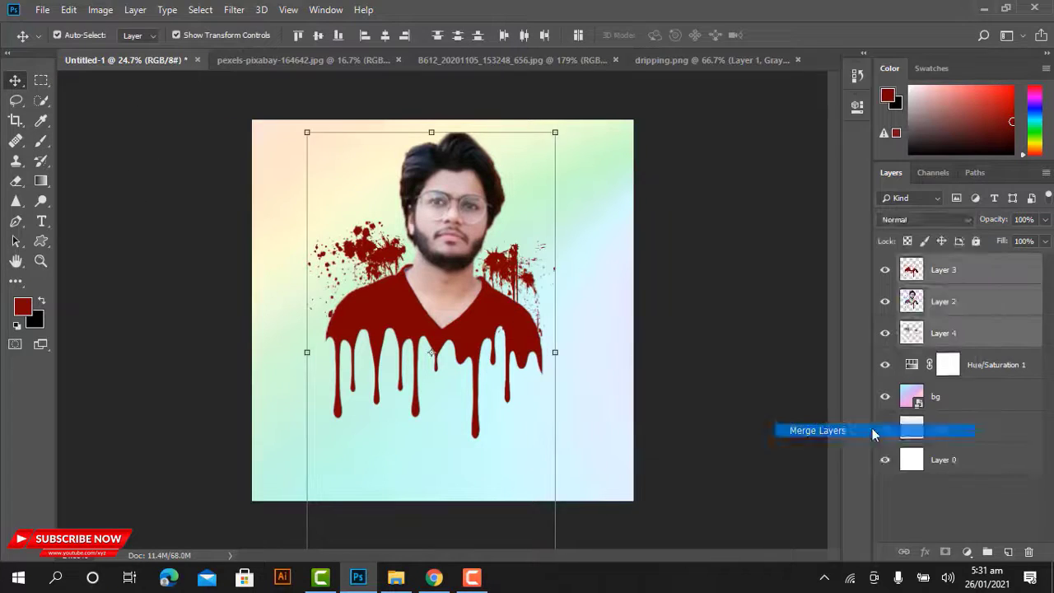
# Apply the Poster Edges filter with Edge Thickness 6 to the merged portrait
pyautogui.click(234, 9)
pyautogui.click(263, 72)
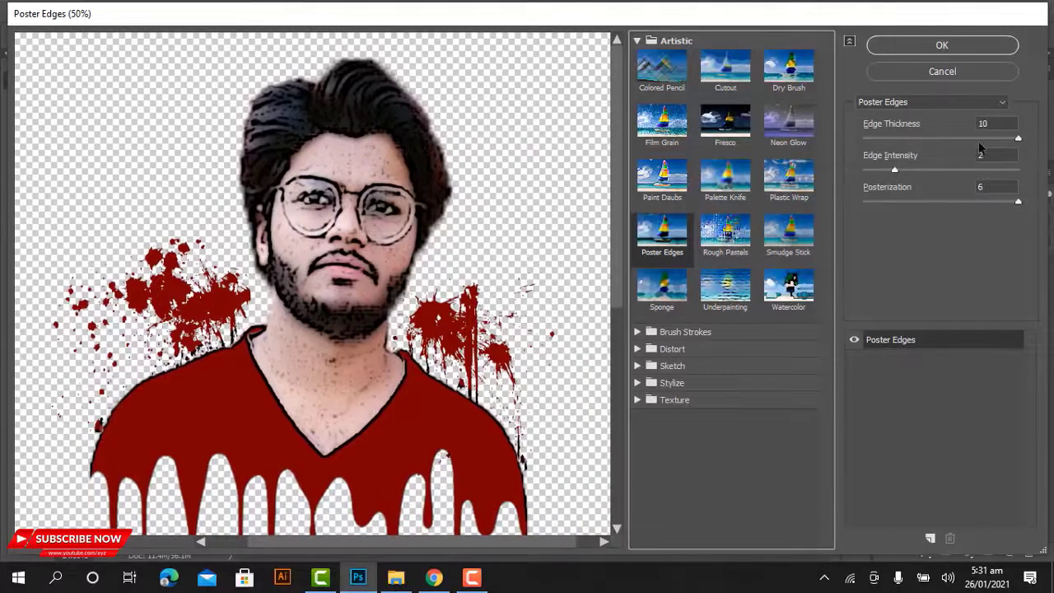
pyautogui.moveTo(1018, 137)
pyautogui.mouseDown()
pyautogui.moveTo(960, 138)
pyautogui.moveTo(995, 140)
pyautogui.mouseUp()
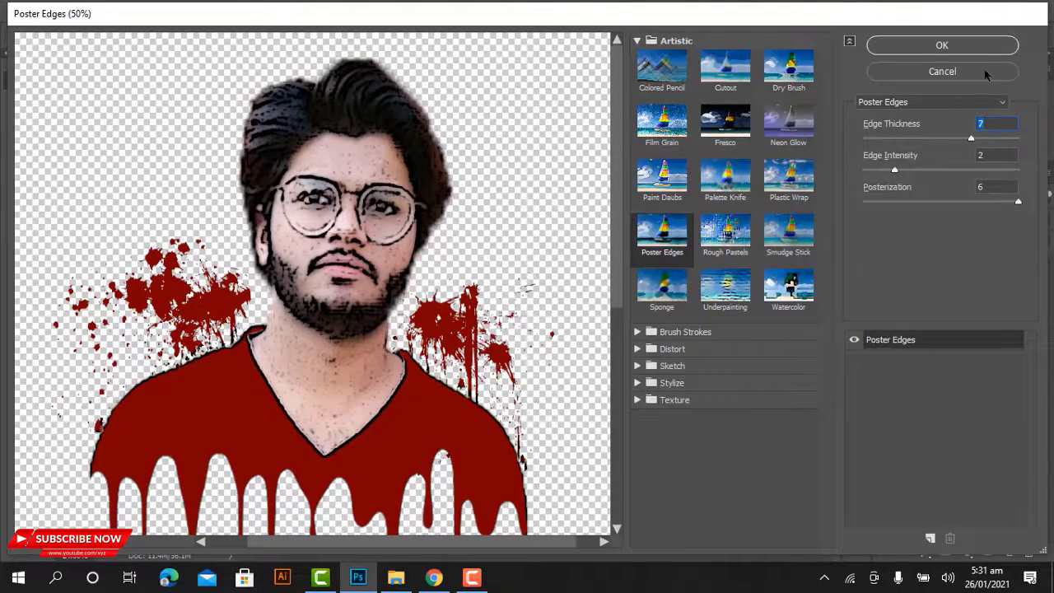
pyautogui.click(974, 46)
pyautogui.click(41, 261)
# Set up a black general round brush on the new Layer 4
pyautogui.click(1008, 552)
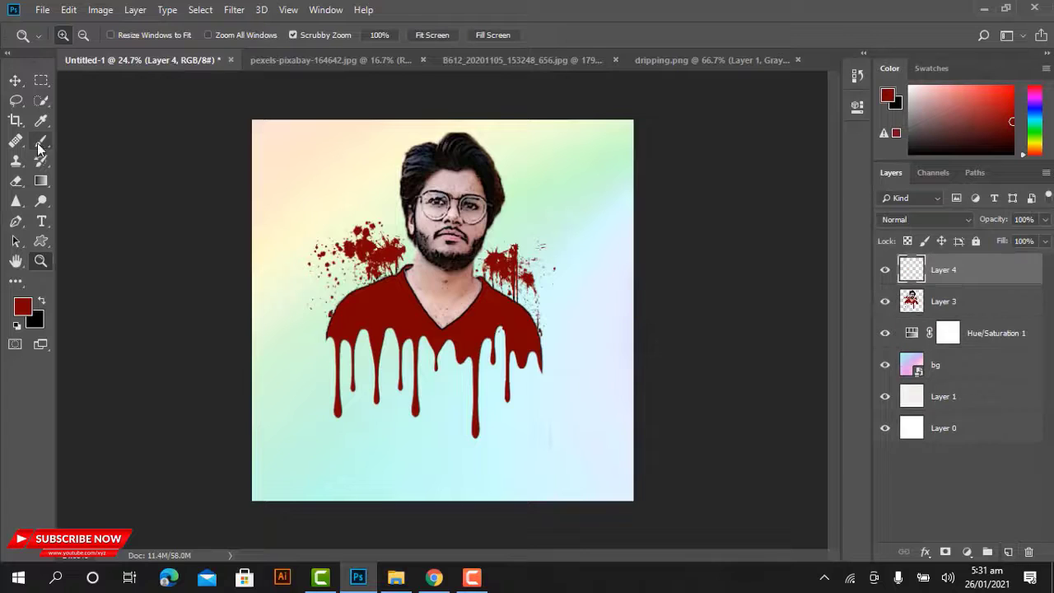
pyautogui.click(42, 140)
pyautogui.rightClick(277, 203)
pyautogui.scroll(10, 809, 424)
pyautogui.click(511, 367)
pyautogui.click(699, 386)
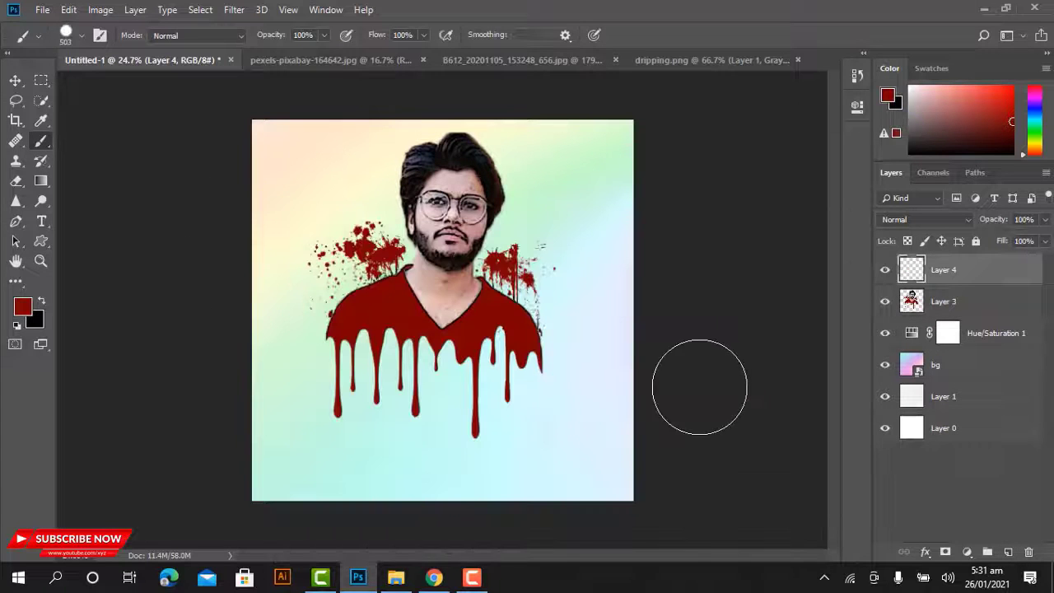
pyautogui.click(22, 306)
pyautogui.click(268, 455)
pyautogui.click(511, 282)
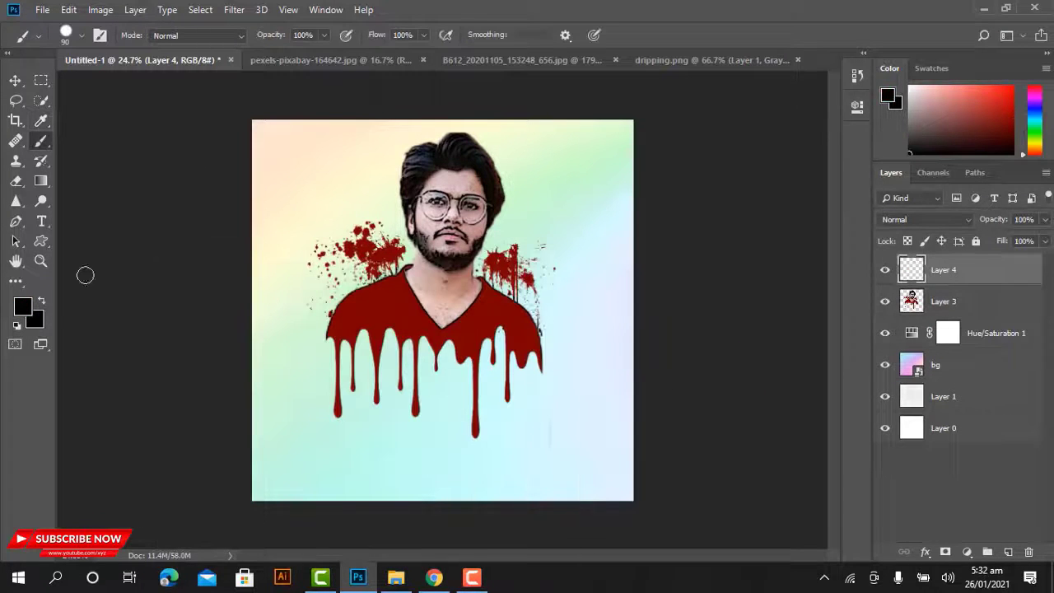
# Paint thick black outlines along the edges of the shirt's red drips
pyautogui.click(41, 261)
pyautogui.moveTo(379, 412)
pyautogui.mouseDown()
pyautogui.moveTo(452, 442)
pyautogui.moveTo(370, 410)
pyautogui.mouseUp()
pyautogui.moveTo(242, 461)
pyautogui.mouseDown()
pyautogui.moveTo(195, 151)
pyautogui.moveTo(344, 239)
pyautogui.moveTo(480, 452)
pyautogui.mouseUp()
pyautogui.press('b')
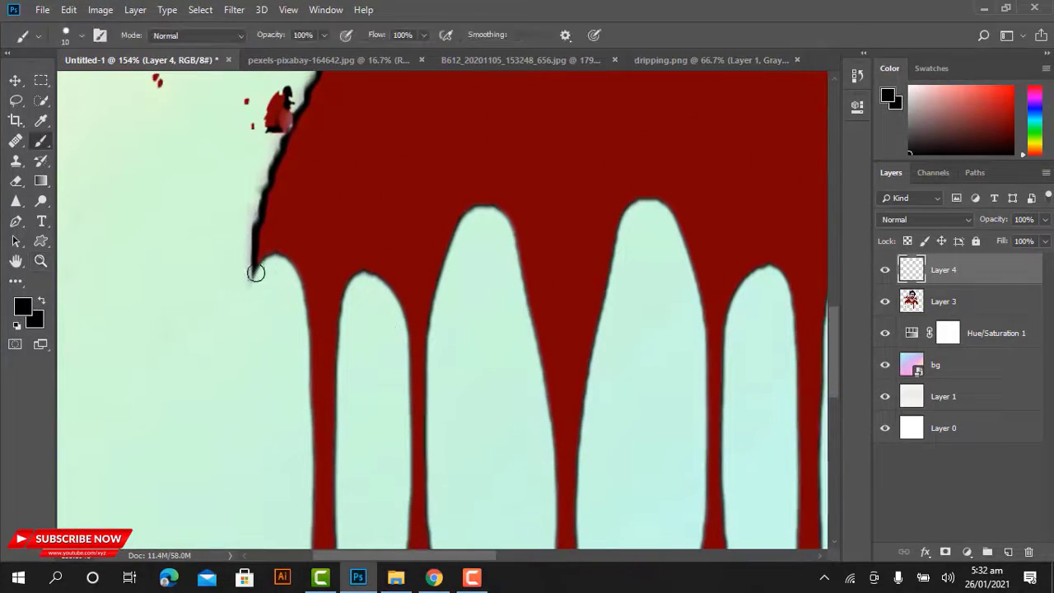
pyautogui.scroll(-3, 371, 330)
pyautogui.scroll(-2, 384, 111)
pyautogui.scroll(5, 384, 111)
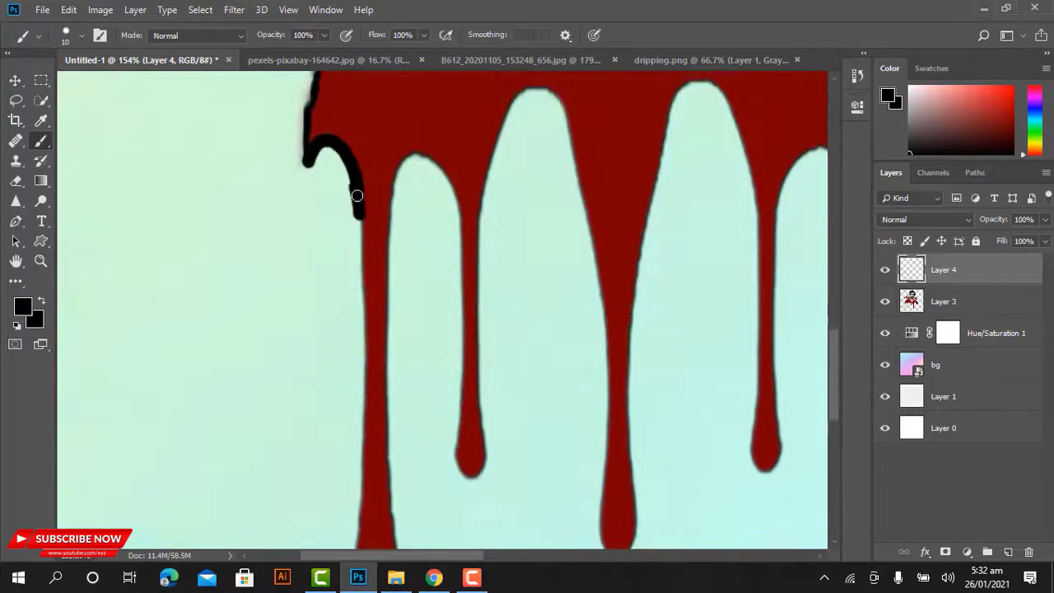
pyautogui.moveTo(330, 59); pyautogui.dragTo(329, 140)
pyautogui.moveTo(370, 238); pyautogui.dragTo(392, 501)
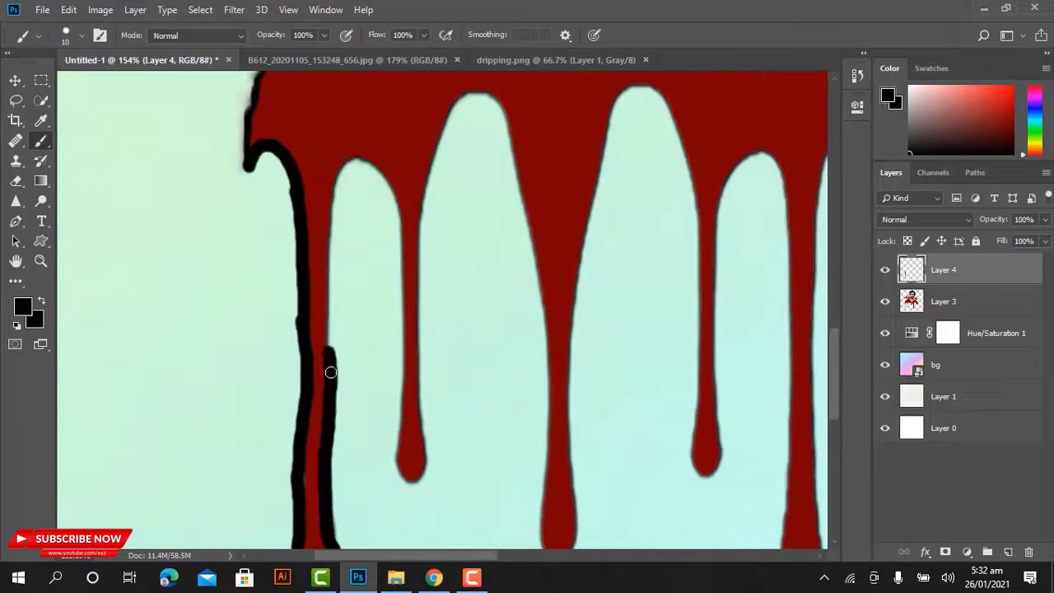
pyautogui.moveTo(330, 370); pyautogui.dragTo(395, 430)
pyautogui.moveTo(419, 363); pyautogui.dragTo(448, 144)
pyautogui.moveTo(448, 144)
pyautogui.mouseDown()
pyautogui.moveTo(400, 217)
pyautogui.moveTo(497, 169)
pyautogui.moveTo(502, 439)
pyautogui.moveTo(460, 310)
pyautogui.moveTo(387, 316)
pyautogui.mouseUp()
pyautogui.moveTo(387, 316)
pyautogui.mouseDown()
pyautogui.moveTo(412, 176)
pyautogui.moveTo(482, 212)
pyautogui.moveTo(442, 412)
pyautogui.moveTo(389, 422)
pyautogui.mouseUp()
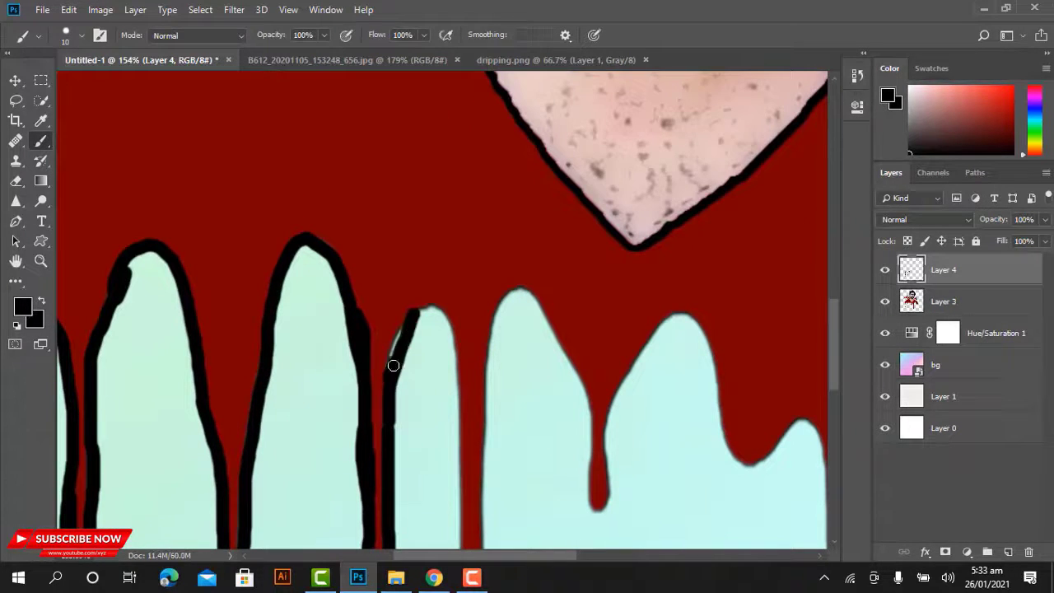
pyautogui.moveTo(451, 331)
pyautogui.mouseDown()
pyautogui.moveTo(454, 426)
pyautogui.moveTo(494, 407)
pyautogui.moveTo(430, 464)
pyautogui.moveTo(386, 453)
pyautogui.mouseUp()
pyautogui.moveTo(456, 323)
pyautogui.mouseDown()
pyautogui.moveTo(532, 340)
pyautogui.moveTo(717, 419)
pyautogui.moveTo(398, 211)
pyautogui.mouseUp()
pyautogui.moveTo(420, 425)
pyautogui.mouseDown()
pyautogui.moveTo(400, 454)
pyautogui.moveTo(296, 517)
pyautogui.mouseUp()
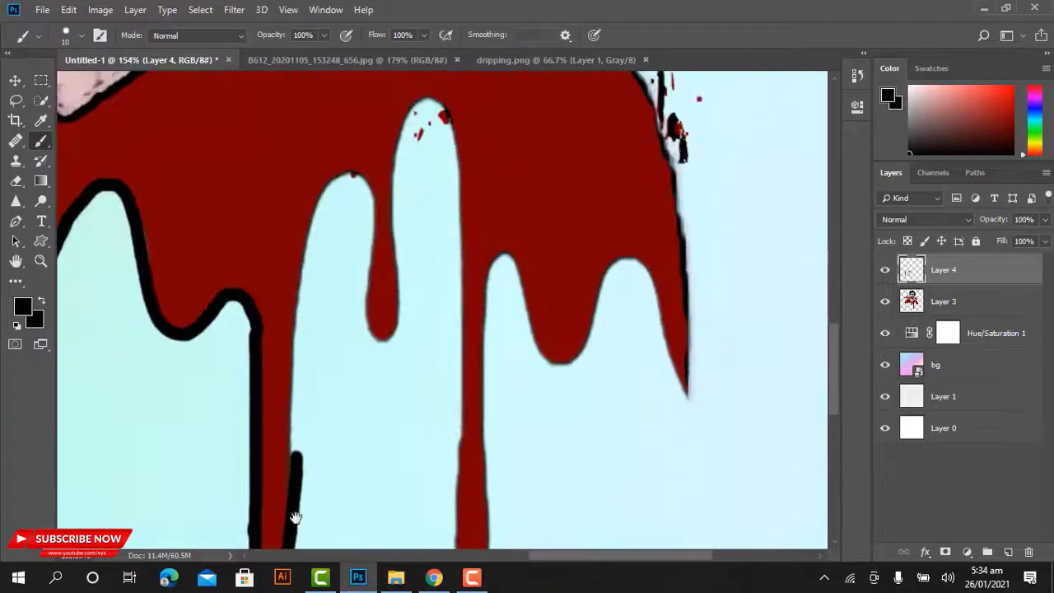
pyautogui.moveTo(294, 451); pyautogui.dragTo(343, 174)
pyautogui.moveTo(367, 331)
pyautogui.mouseDown()
pyautogui.moveTo(395, 215)
pyautogui.moveTo(278, 360)
pyautogui.moveTo(346, 296)
pyautogui.moveTo(381, 415)
pyautogui.moveTo(373, 272)
pyautogui.mouseUp()
pyautogui.moveTo(373, 273); pyautogui.dragTo(282, 446)
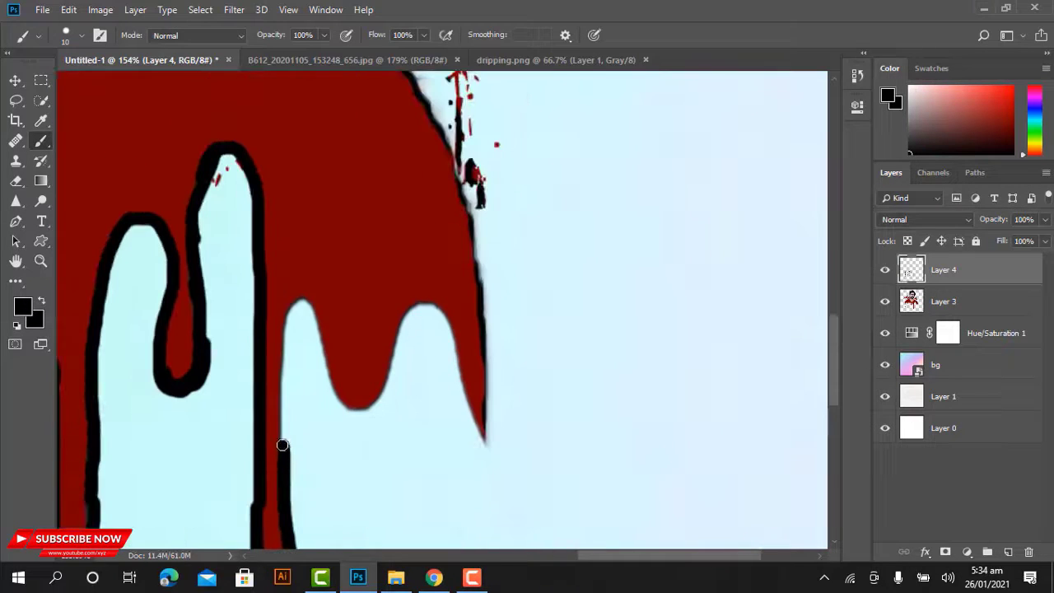
pyautogui.moveTo(314, 308); pyautogui.dragTo(485, 440)
# Outline the remaining drips and the shirt's left edge in black, then fit the image on screen
pyautogui.press('z')
pyautogui.moveTo(741, 486)
pyautogui.mouseDown()
pyautogui.moveTo(614, 487)
pyautogui.moveTo(741, 411)
pyautogui.mouseUp()
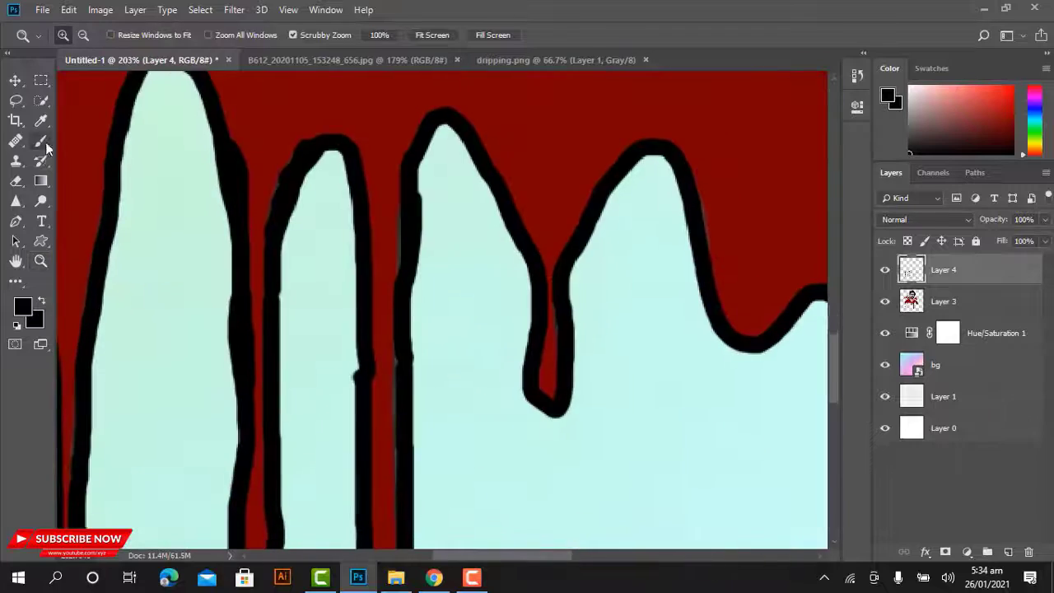
pyautogui.press('b')
pyautogui.moveTo(382, 461)
pyautogui.mouseDown()
pyautogui.moveTo(386, 260)
pyautogui.moveTo(296, 260)
pyautogui.mouseUp()
pyautogui.press('z')
pyautogui.moveTo(301, 299); pyautogui.dragTo(387, 299)
pyautogui.click(41, 141)
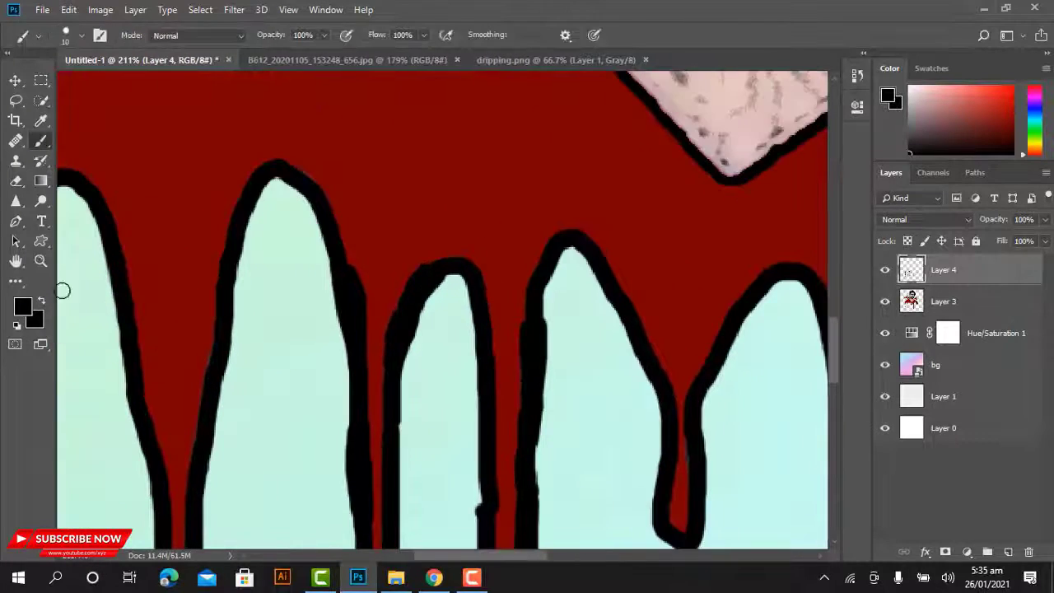
pyautogui.press('z')
pyautogui.moveTo(165, 290); pyautogui.dragTo(74, 290)
pyautogui.moveTo(207, 231); pyautogui.dragTo(296, 230)
pyautogui.press('b')
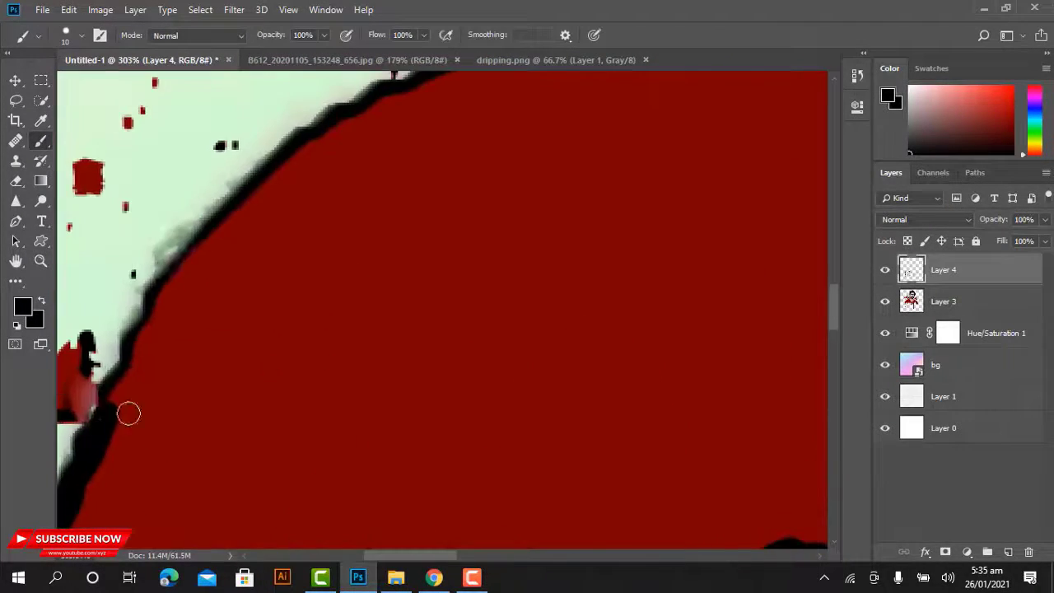
pyautogui.moveTo(128, 413)
pyautogui.mouseDown()
pyautogui.moveTo(71, 458)
pyautogui.moveTo(137, 477)
pyautogui.moveTo(435, 464)
pyautogui.moveTo(282, 363)
pyautogui.moveTo(245, 195)
pyautogui.moveTo(124, 90)
pyautogui.mouseUp()
pyautogui.moveTo(744, 214)
pyautogui.mouseDown()
pyautogui.moveTo(673, 238)
pyautogui.moveTo(235, 200)
pyautogui.moveTo(254, 305)
pyautogui.moveTo(383, 298)
pyautogui.moveTo(380, 98)
pyautogui.moveTo(351, 321)
pyautogui.mouseUp()
pyautogui.click(41, 261)
pyautogui.hotkey('ctrl', '0')
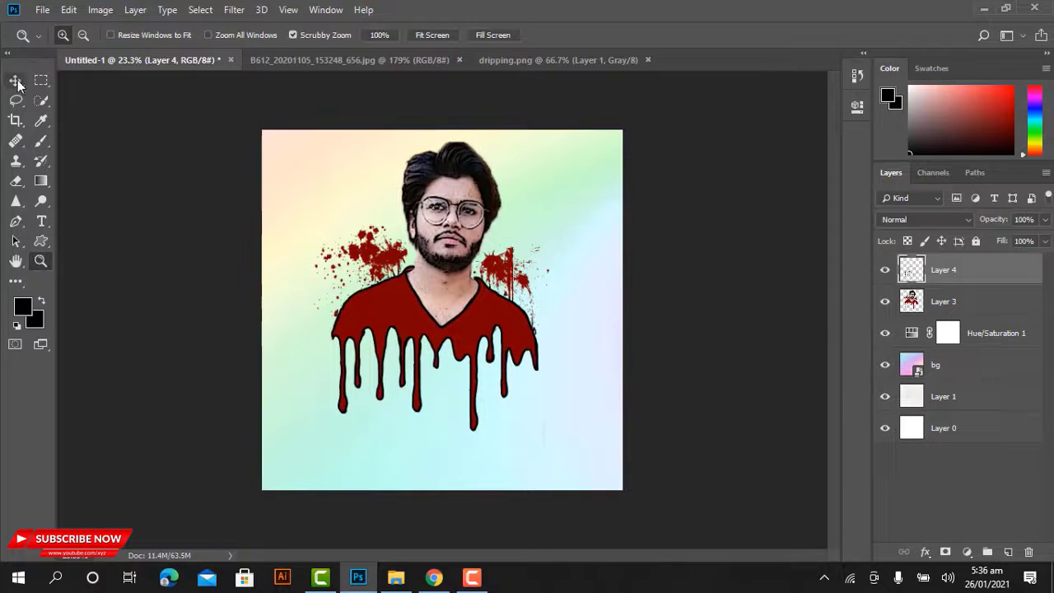
pyautogui.click(15, 80)
pyautogui.click(755, 425)
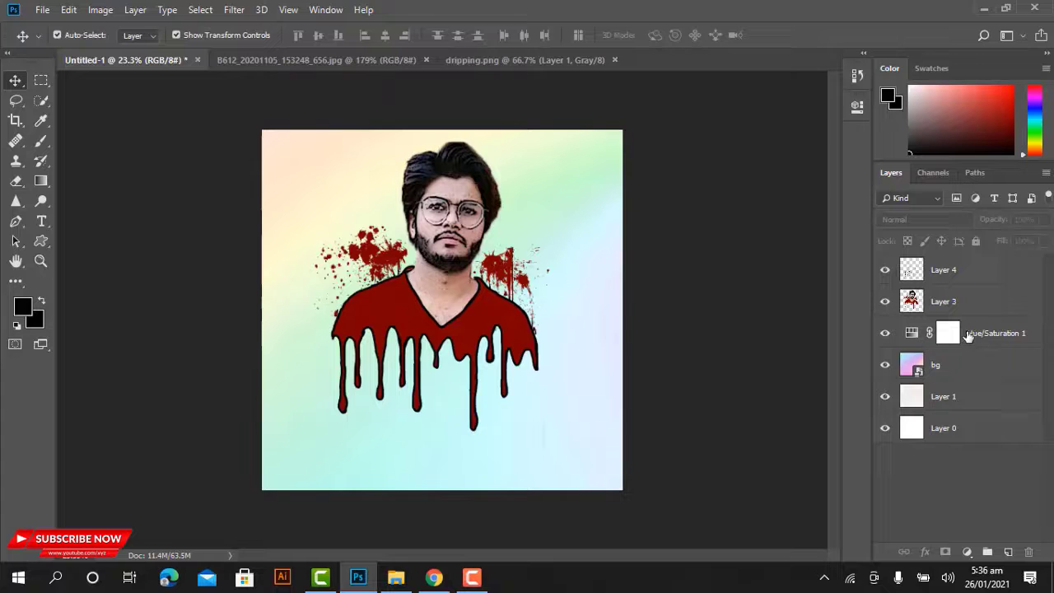
pyautogui.click(911, 302)
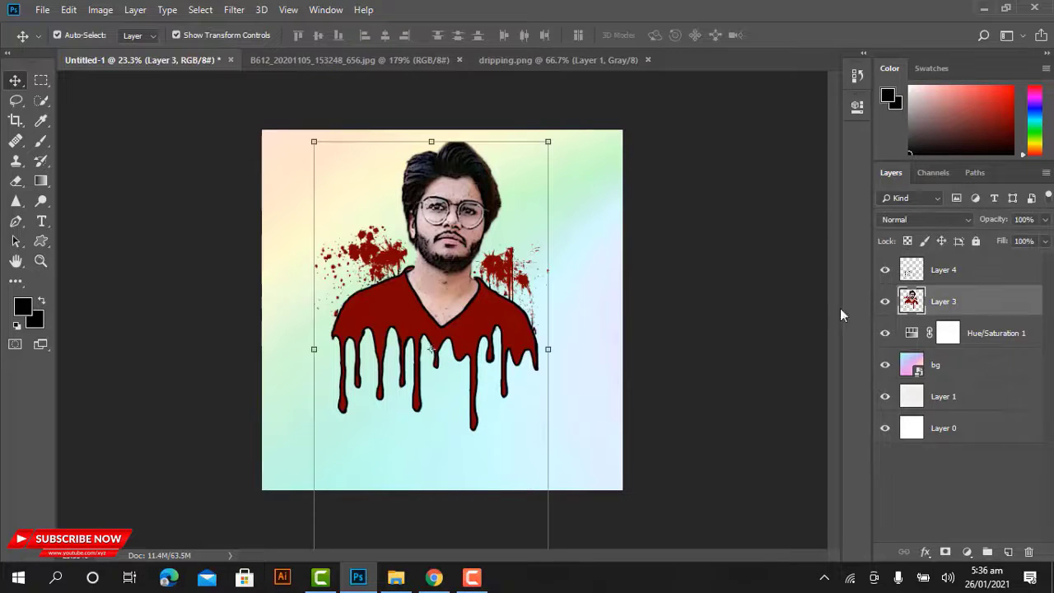
pyautogui.click(750, 296)
pyautogui.click(41, 261)
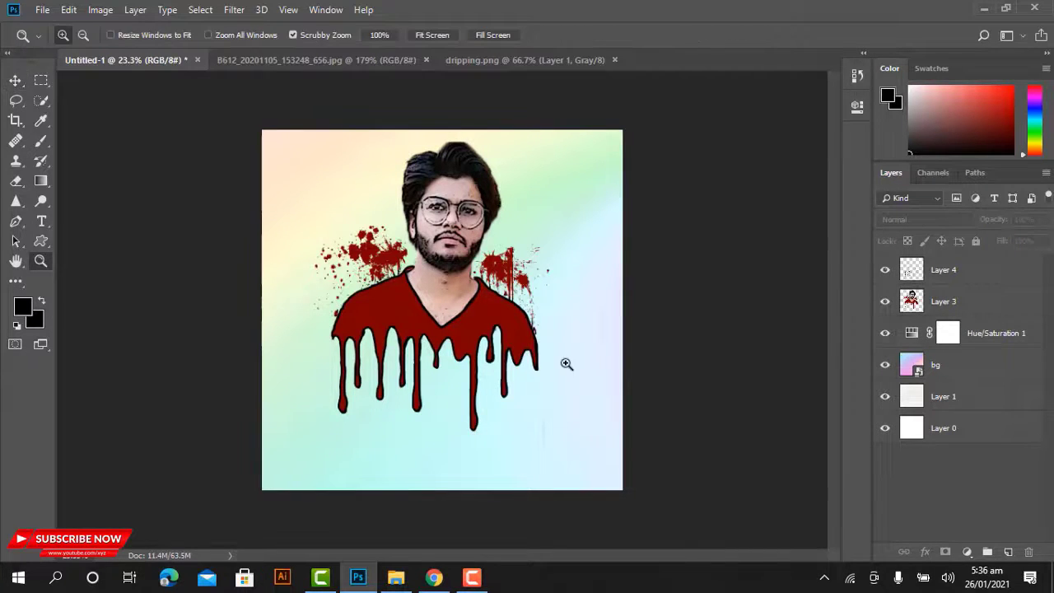
pyautogui.moveTo(565, 362)
pyautogui.mouseDown()
pyautogui.moveTo(522, 365)
pyautogui.moveTo(566, 380)
pyautogui.moveTo(538, 379)
pyautogui.moveTo(556, 378)
pyautogui.mouseUp()
pyautogui.click(15, 80)
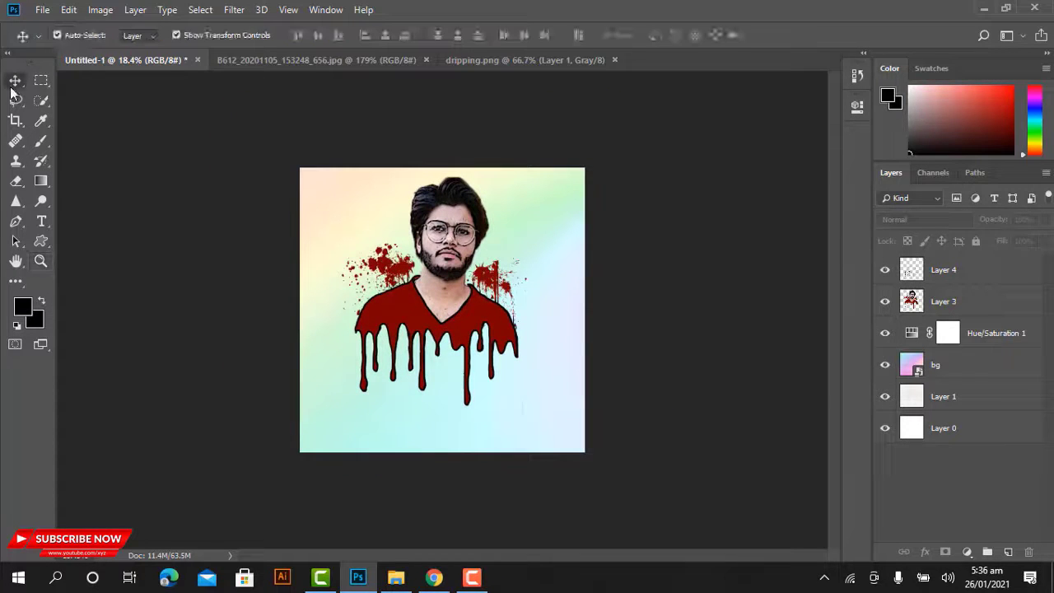
pyautogui.click(496, 62)
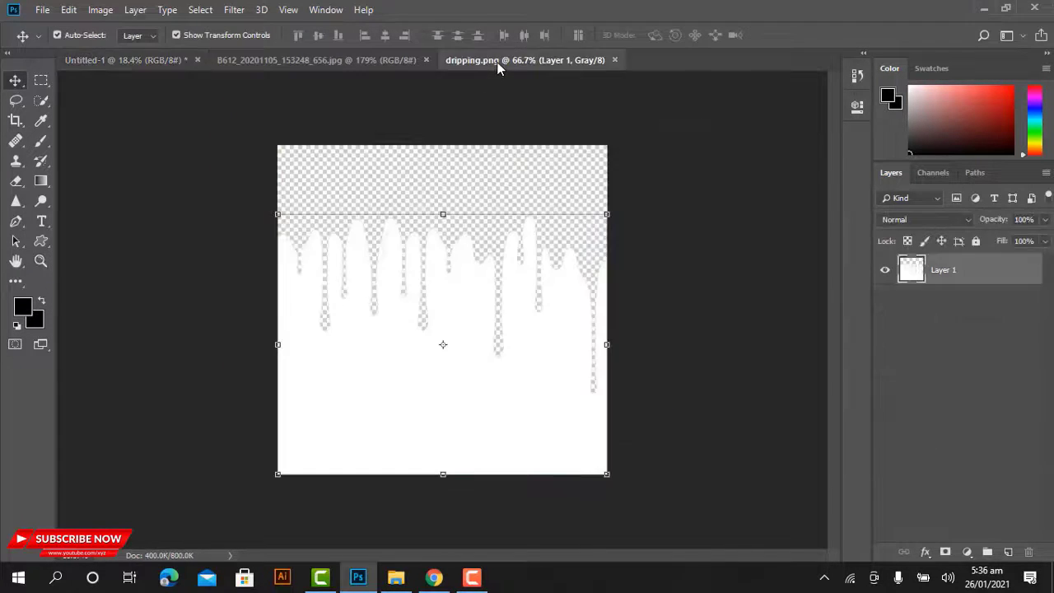
pyautogui.click(392, 61)
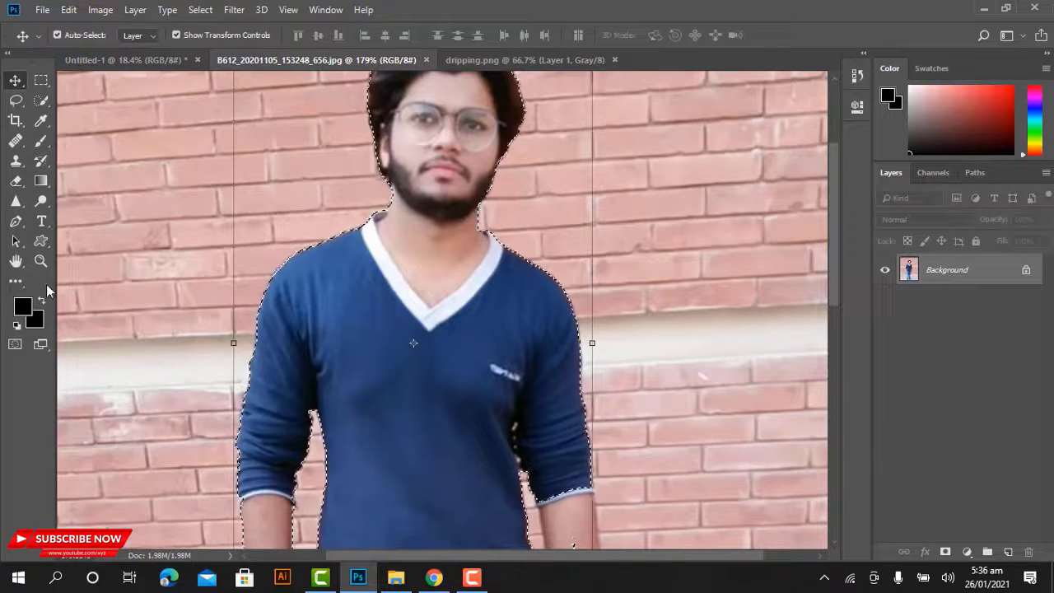
pyautogui.click(40, 261)
pyautogui.keyDown('alt'); pyautogui.click(318, 287); pyautogui.keyUp('alt')
pyautogui.keyDown('alt'); pyautogui.click(286, 294); pyautogui.keyUp('alt')
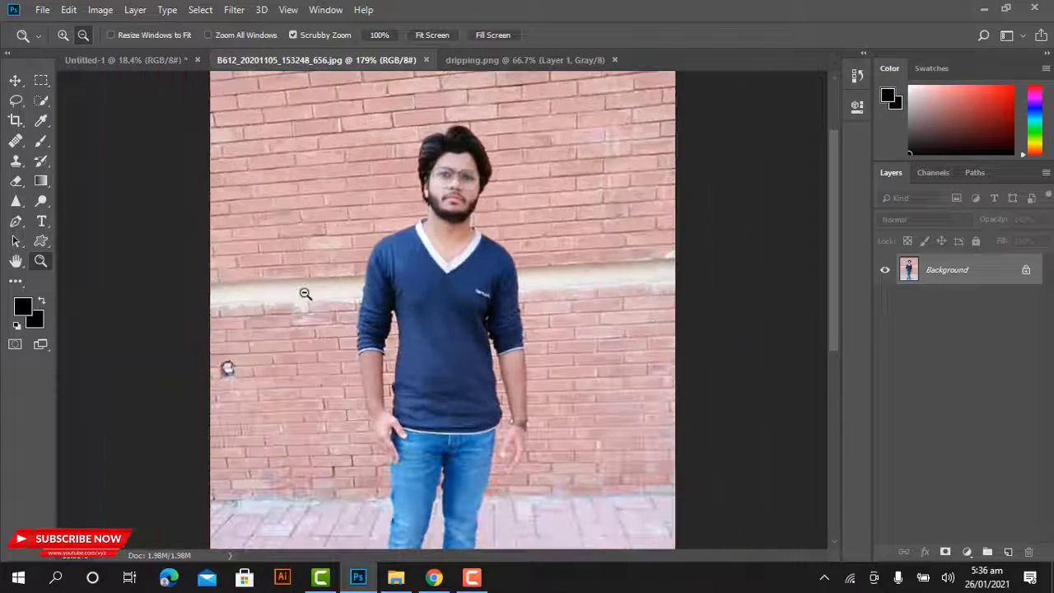
pyautogui.click(15, 80)
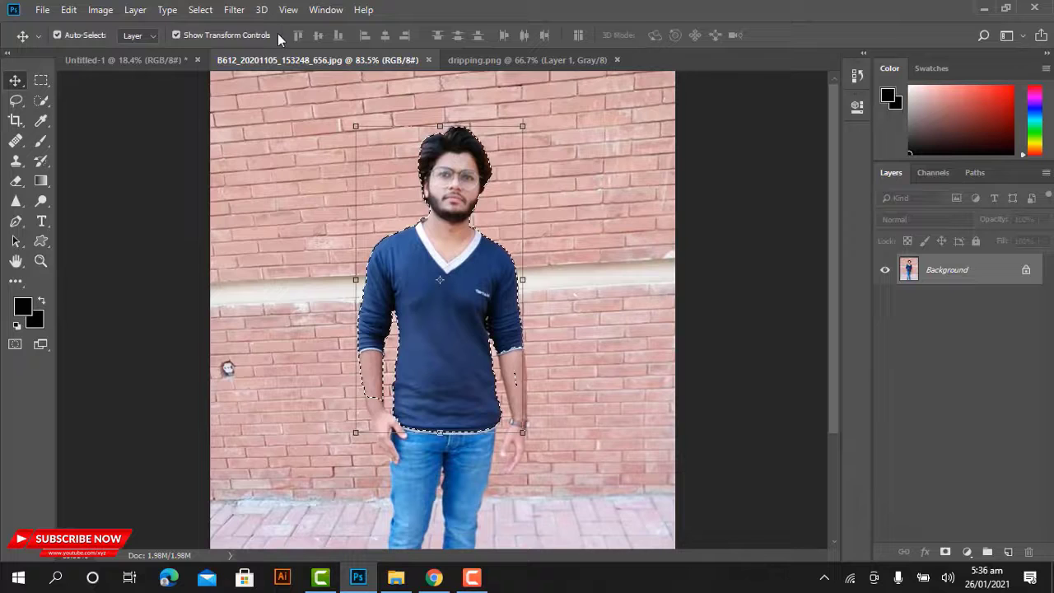
pyautogui.click(170, 60)
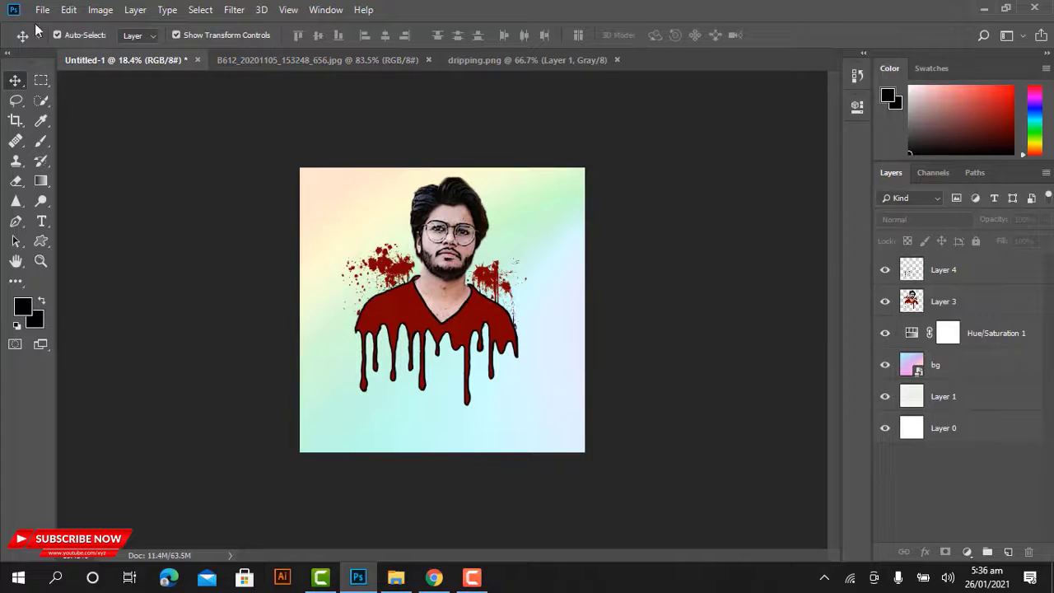